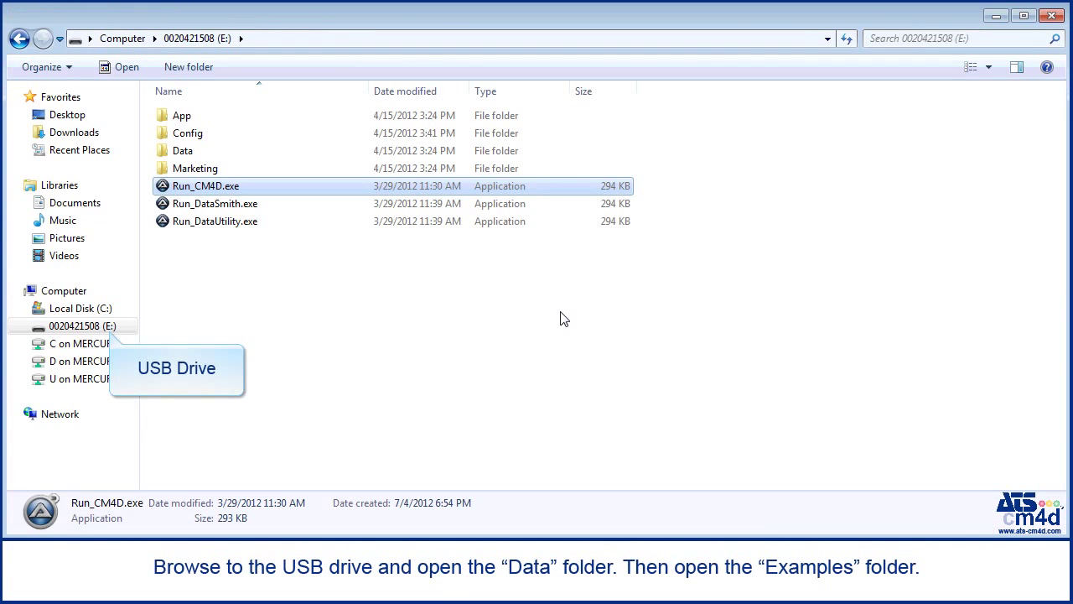
Step: Open the Data\Examples\Legoman folder
double_click(192, 155)
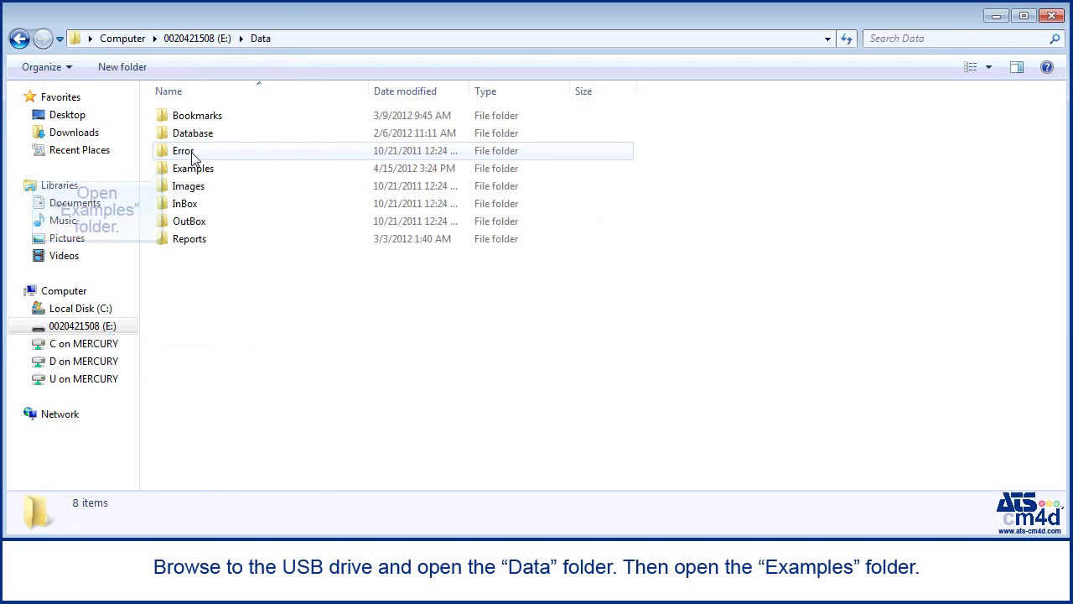
double_click(202, 170)
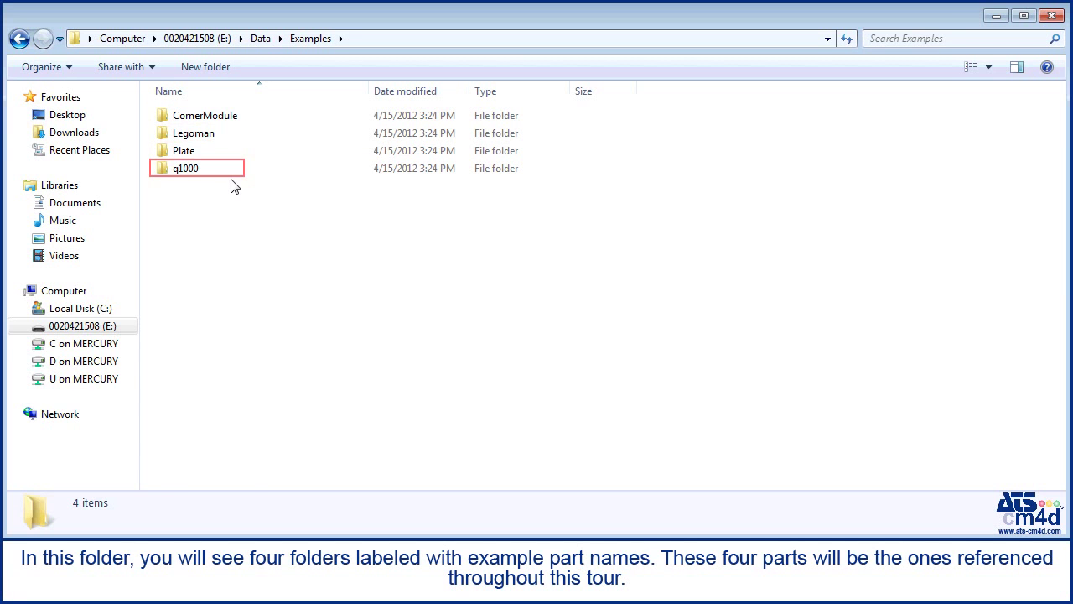
double_click(193, 137)
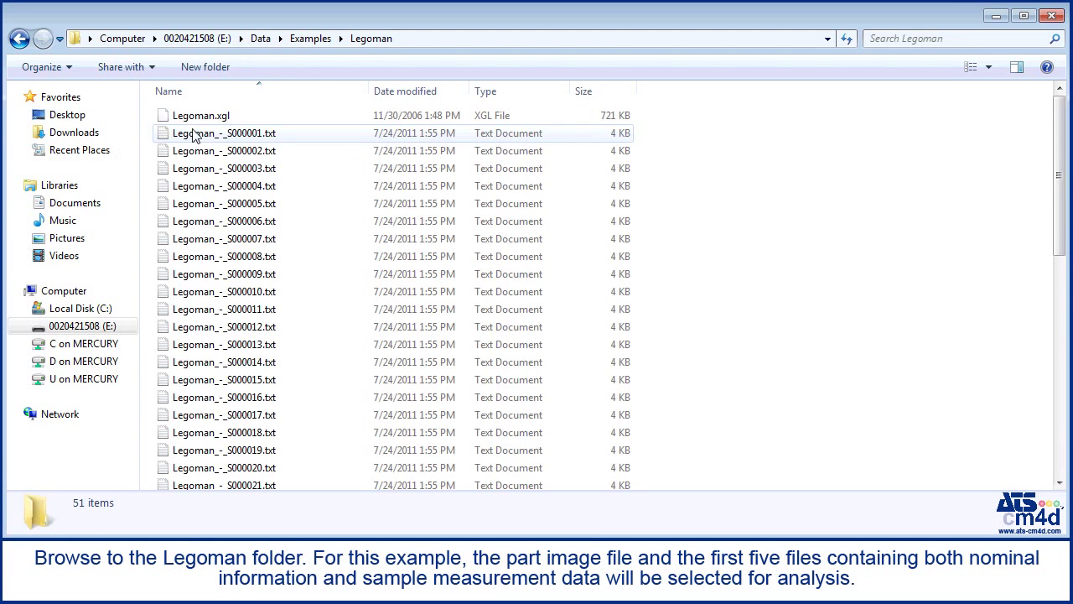
Step: Select Legoman.xgl along with sample files S000001–S000005.txt
click(199, 120)
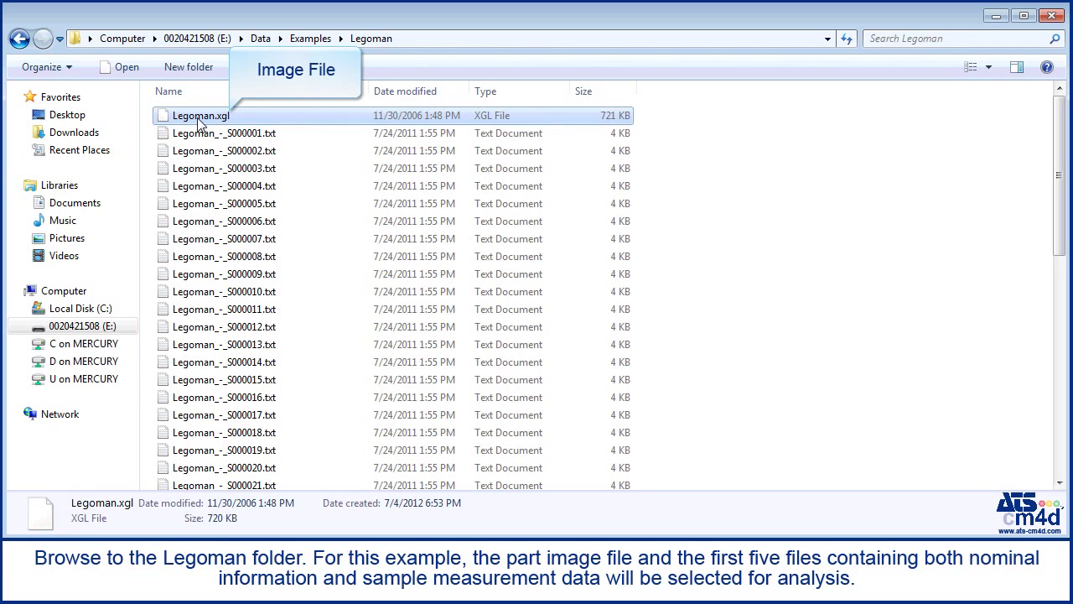
ctrl+click(204, 136)
ctrl+click(211, 154)
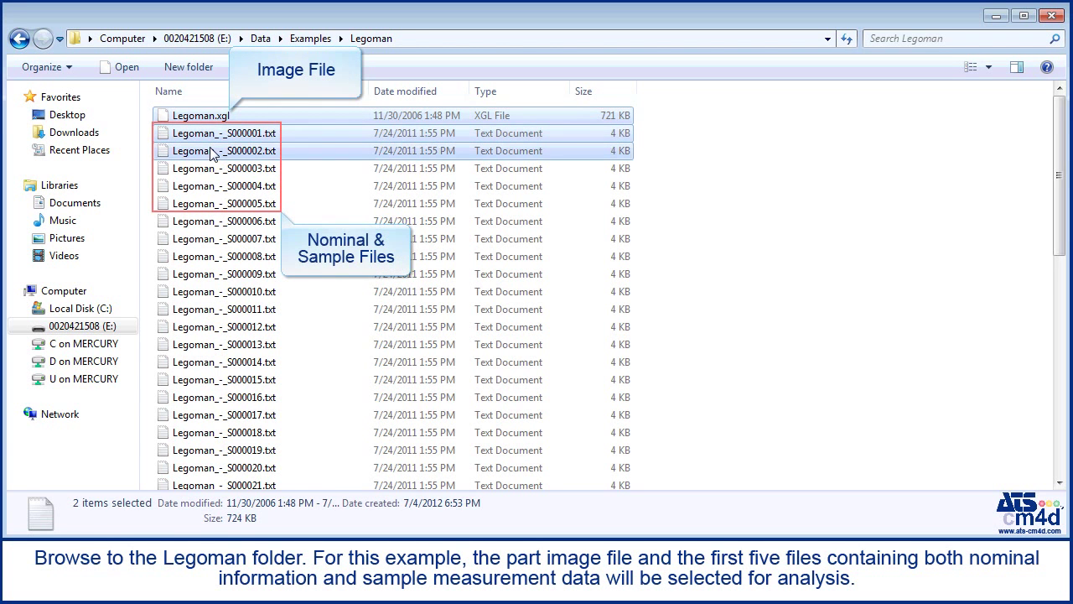
ctrl+click(215, 173)
ctrl+click(220, 187)
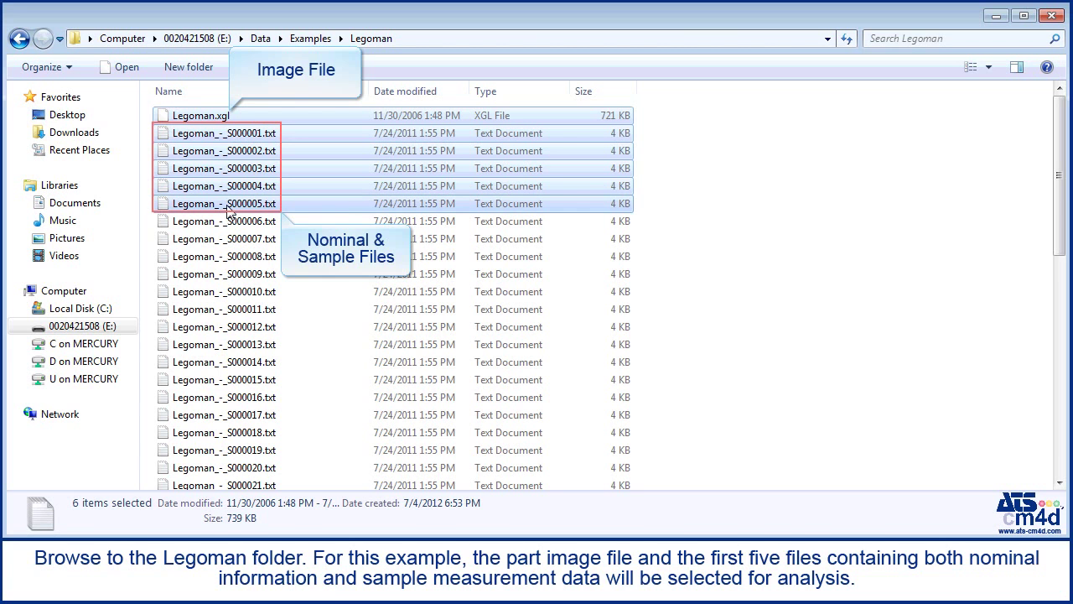
Step: Copy the six selected Legoman files and go back up to the Data folder
right_click(231, 151)
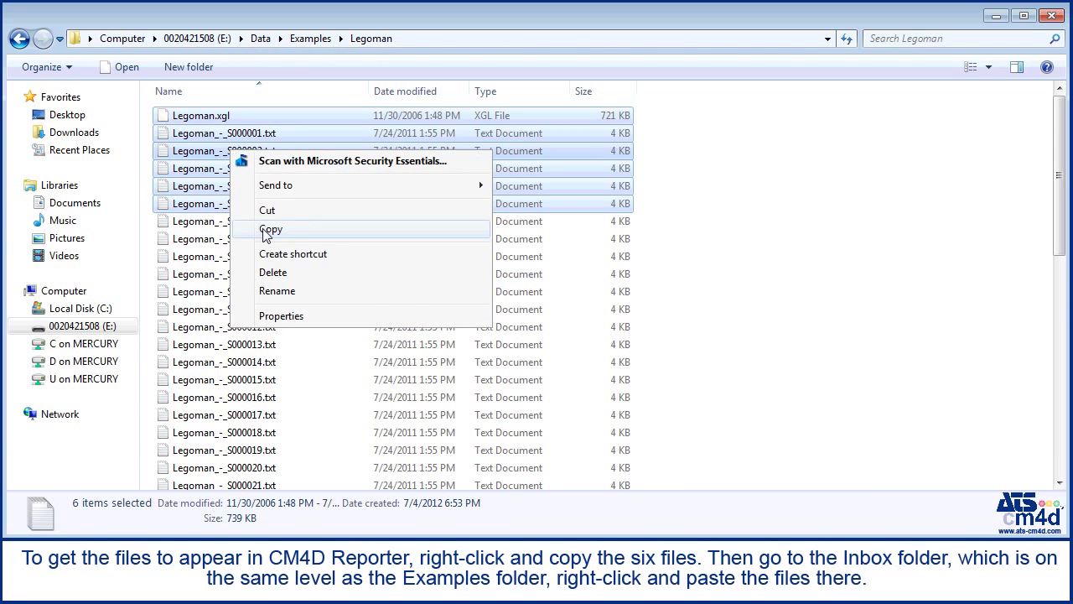
click(264, 228)
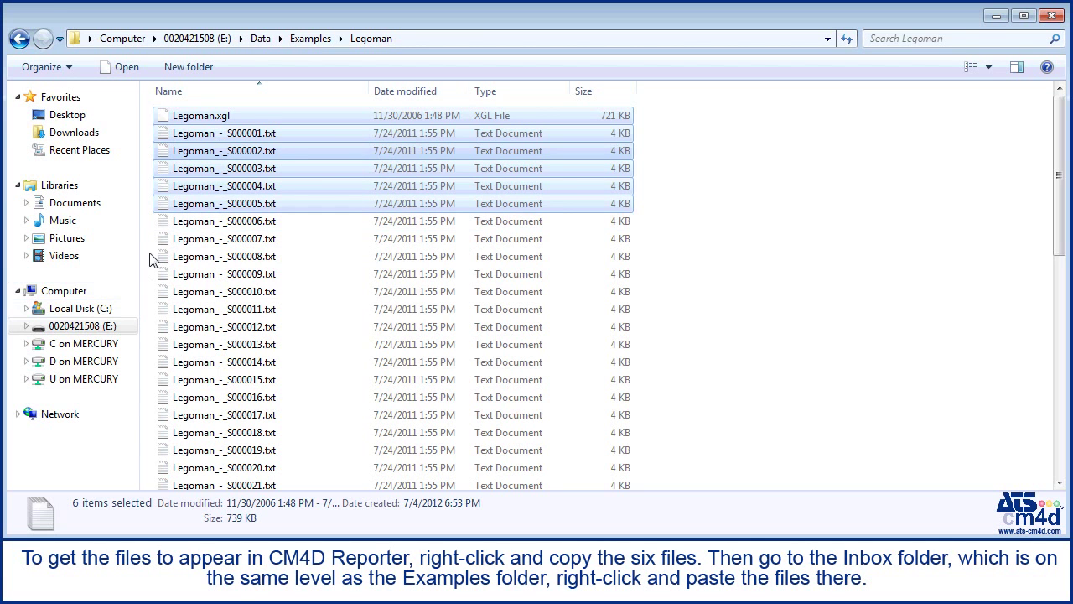
click(19, 40)
click(19, 39)
Step: Paste the copied files into the Data\InBox folder
click(204, 211)
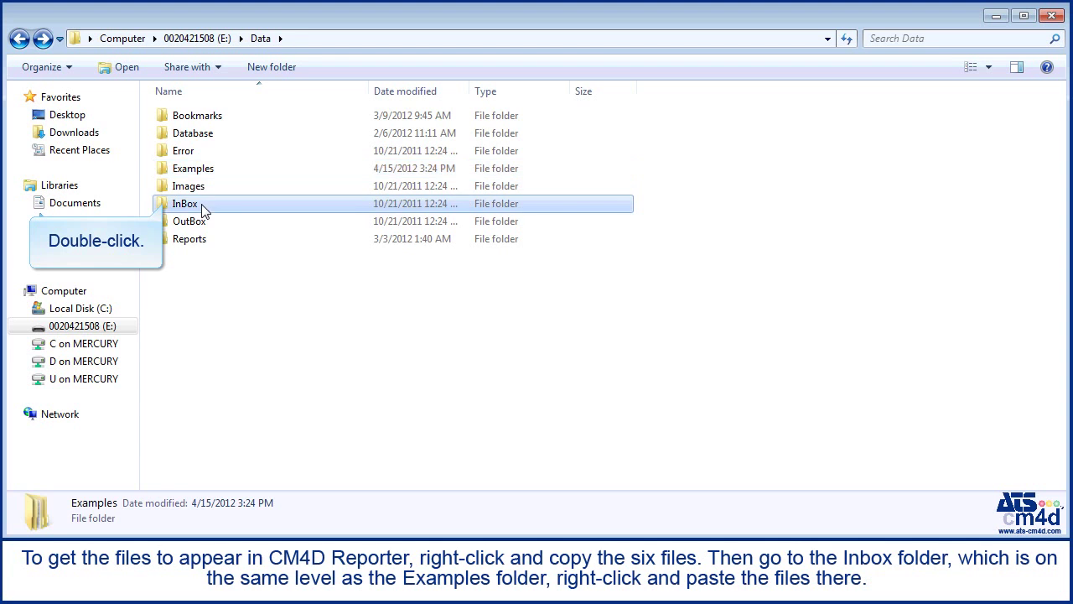
double_click(202, 206)
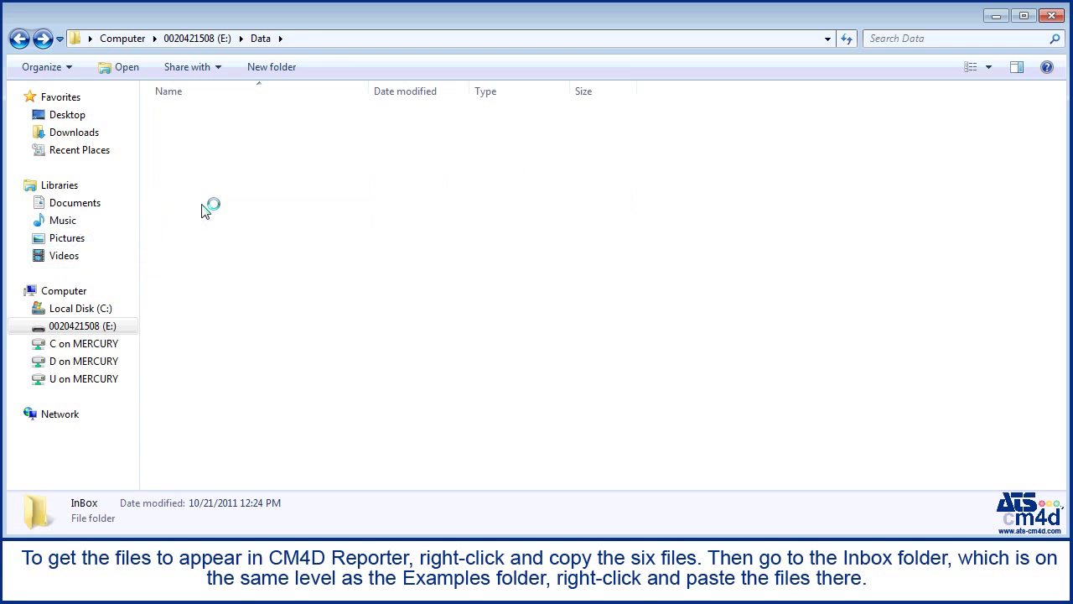
right_click(202, 205)
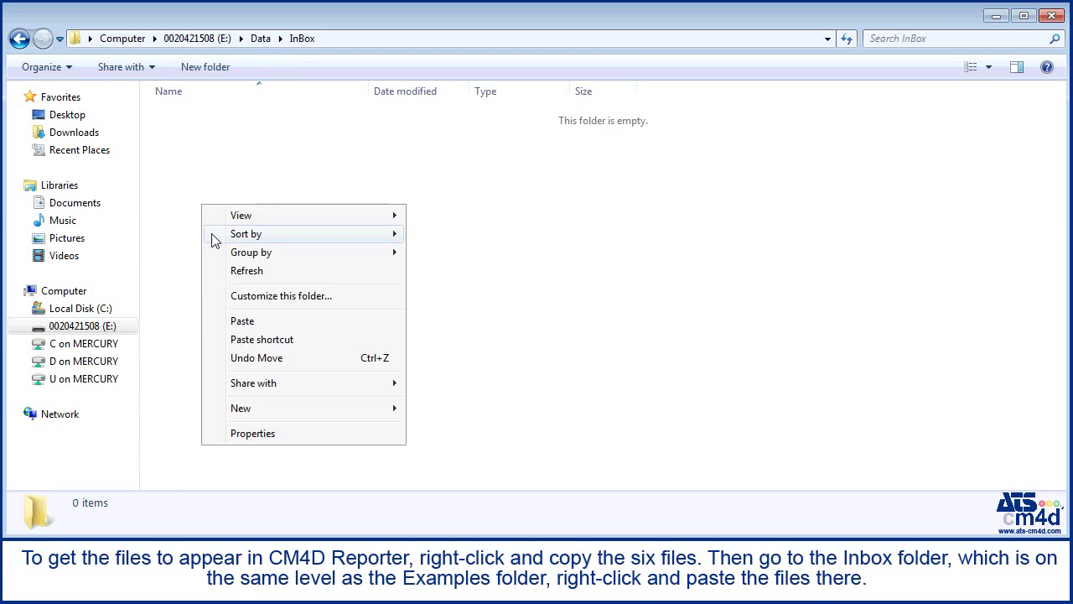
click(251, 323)
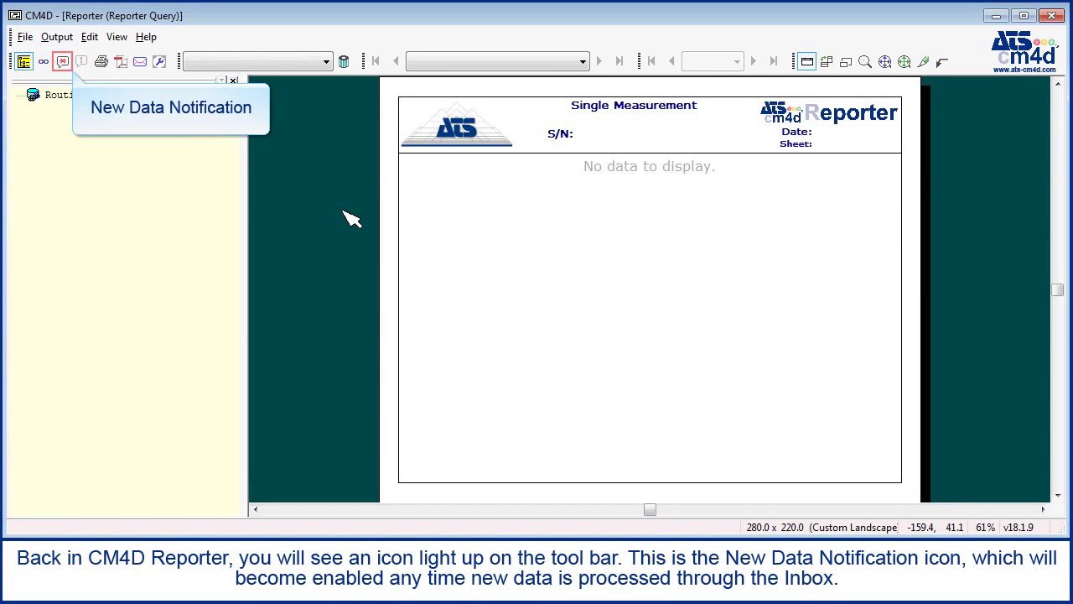
Step: Import the new data and select the Legoman routine to show sample S000005's report
click(63, 67)
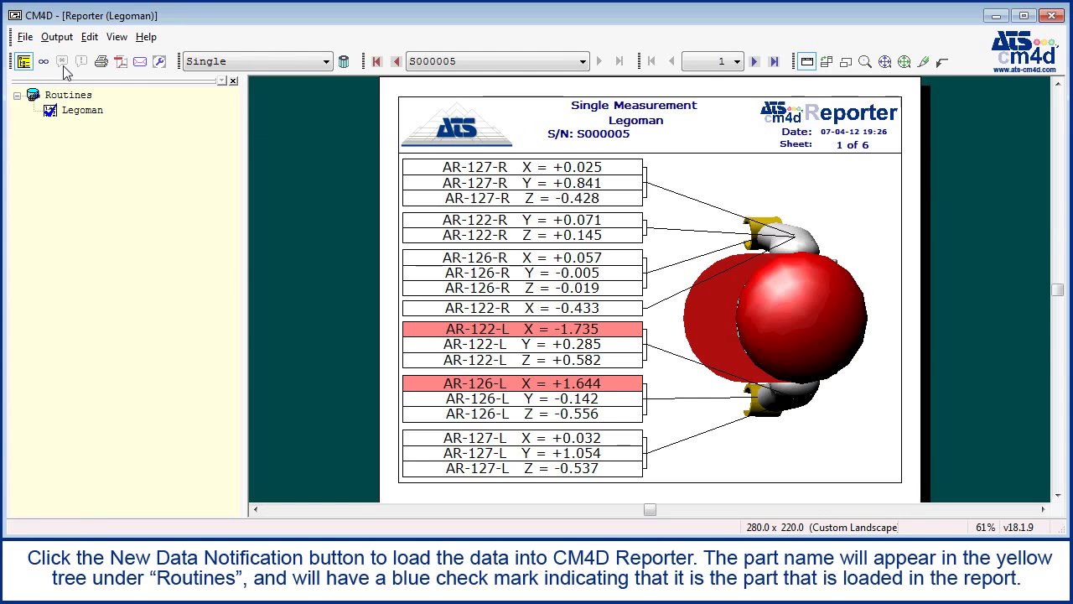
click(84, 111)
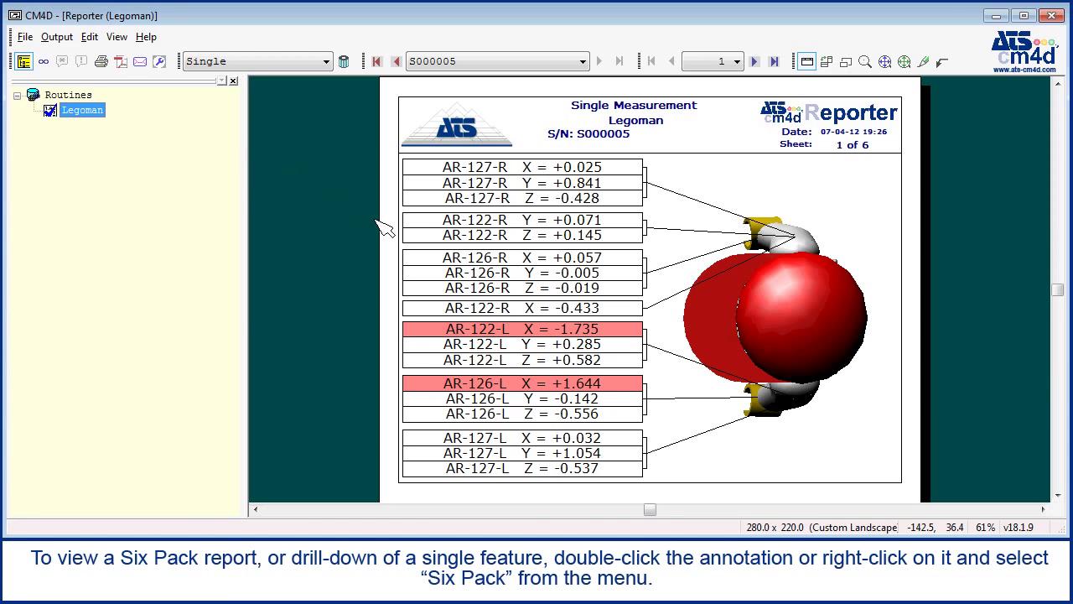
click(519, 335)
right_click(519, 334)
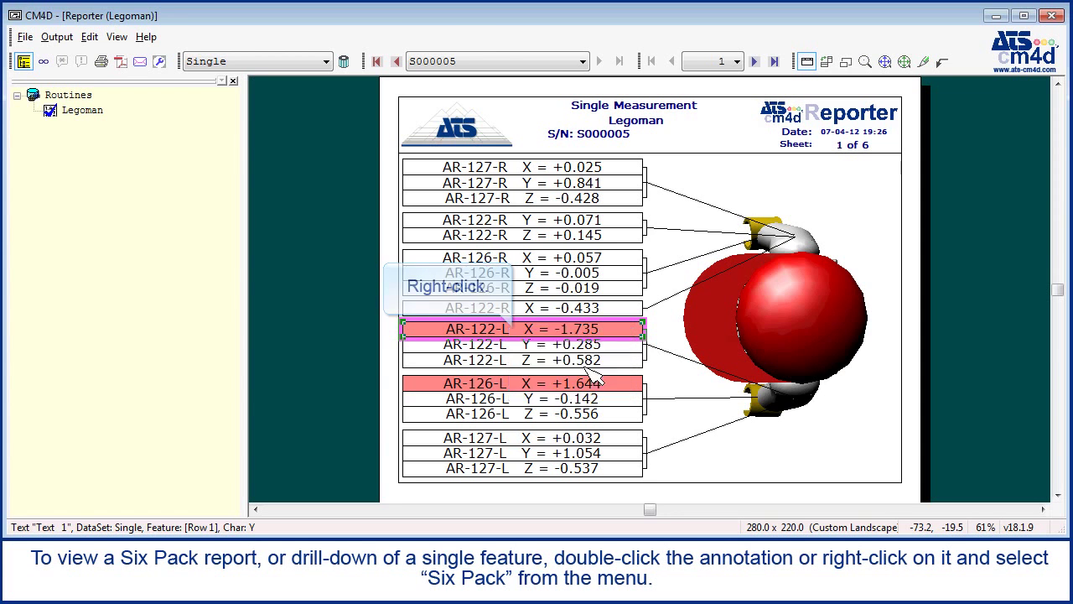
click(592, 375)
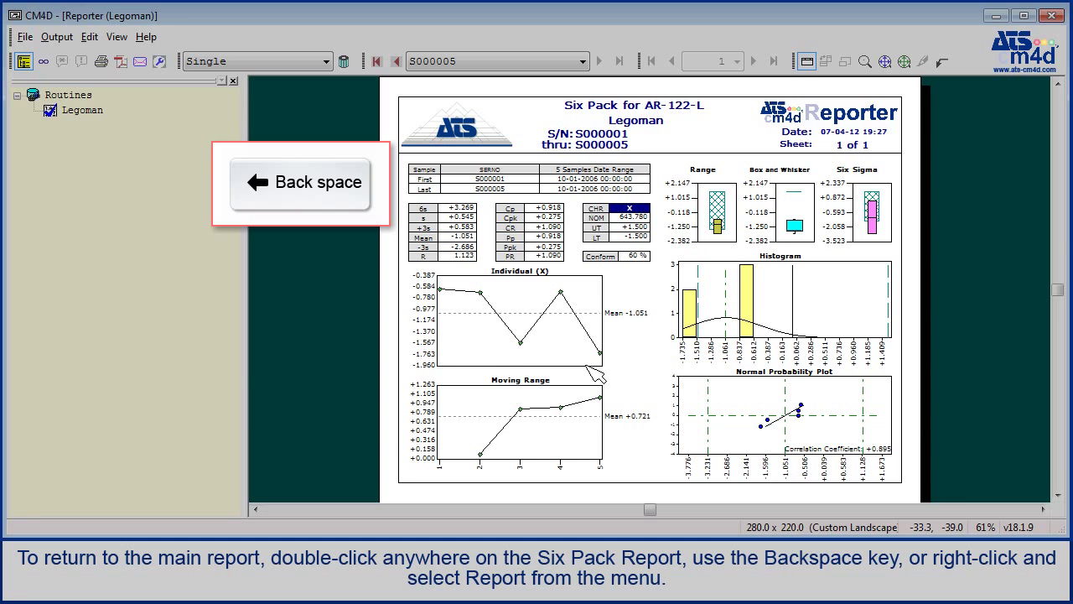
right_click(622, 289)
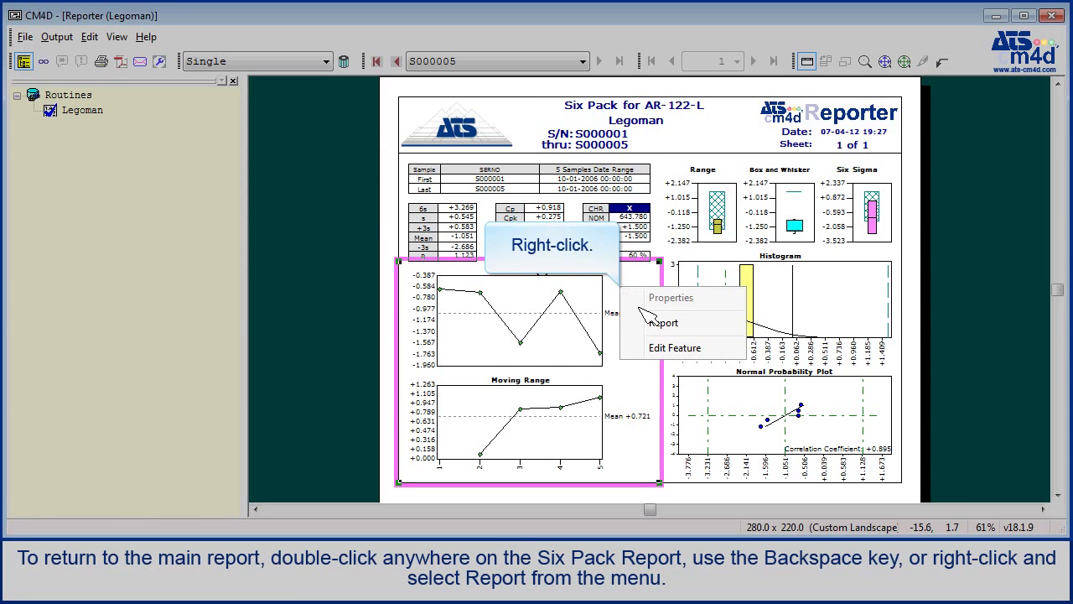
click(688, 323)
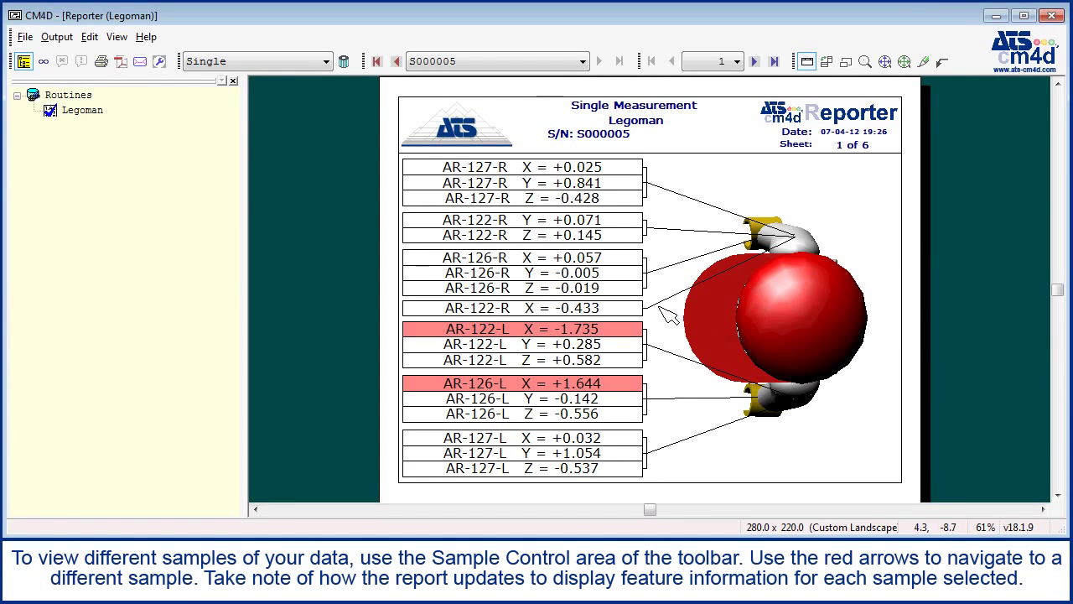
Step: Step back through the samples to S000001 and keep it selected in the sample list
click(396, 61)
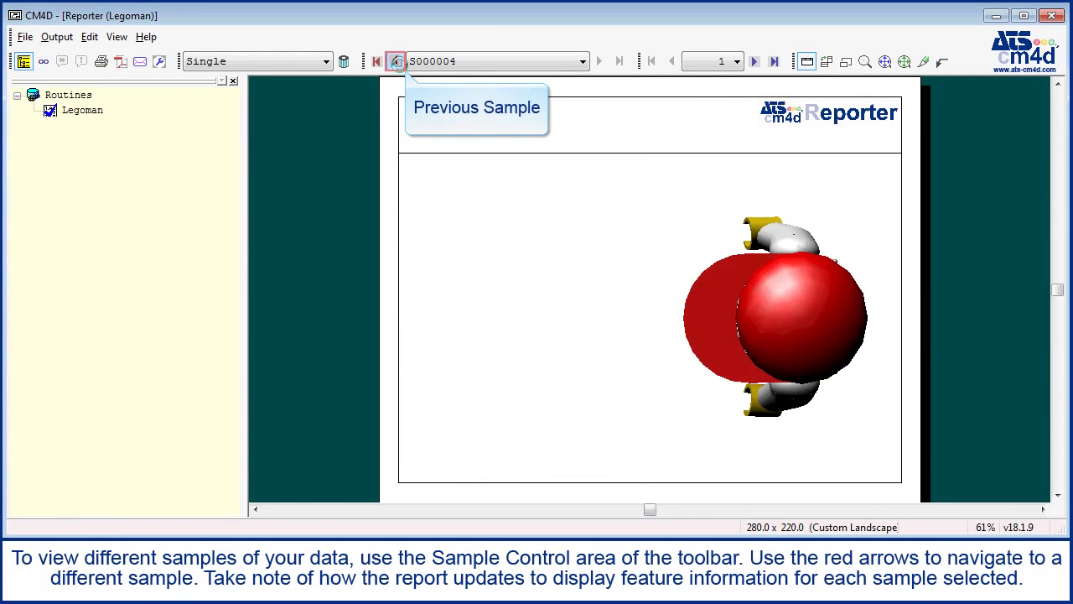
click(397, 61)
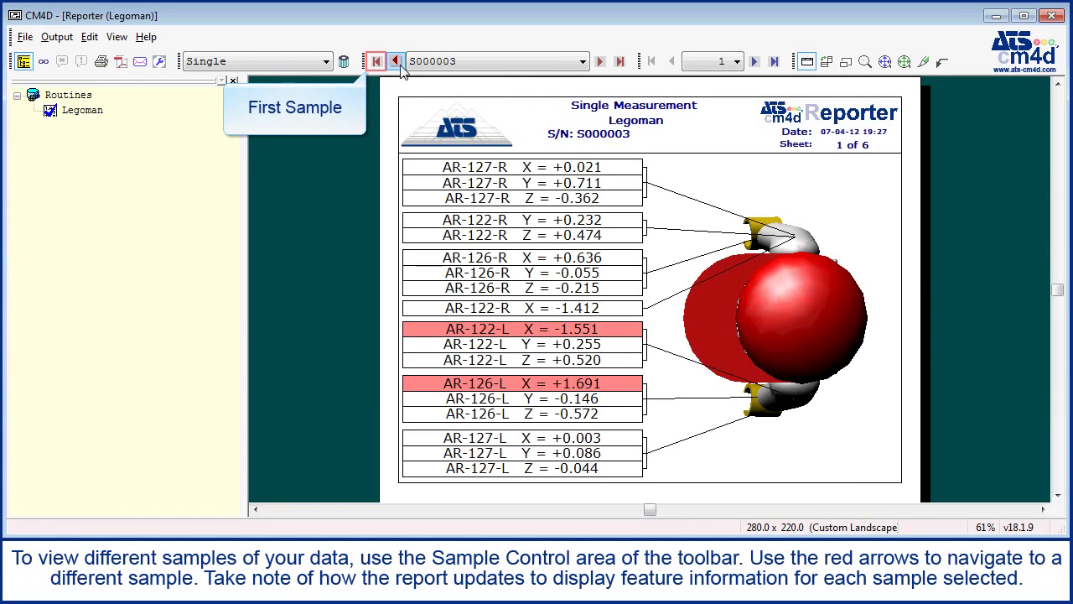
click(400, 67)
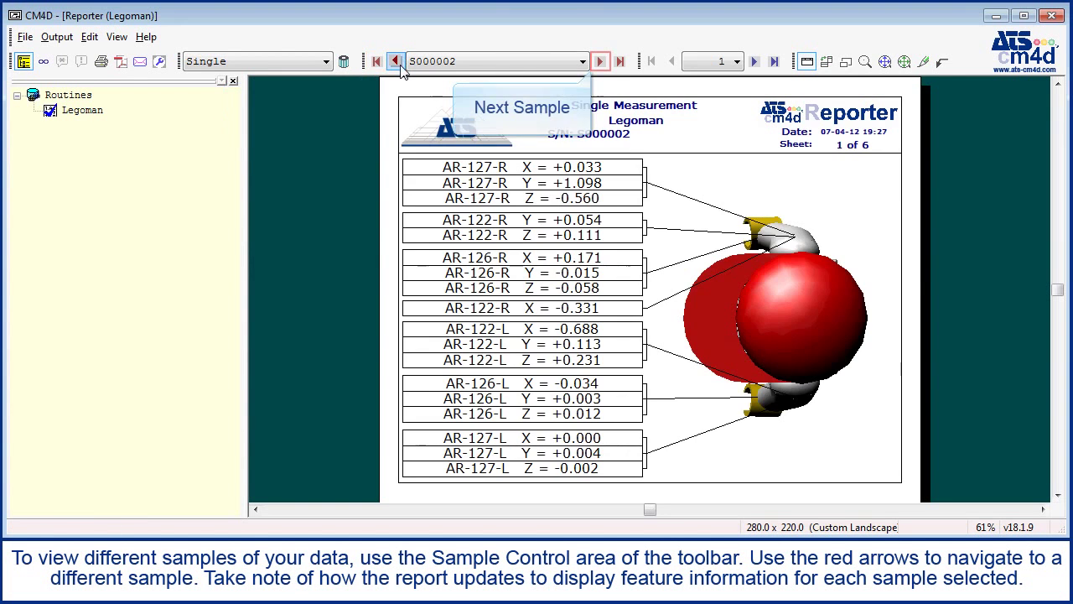
click(397, 62)
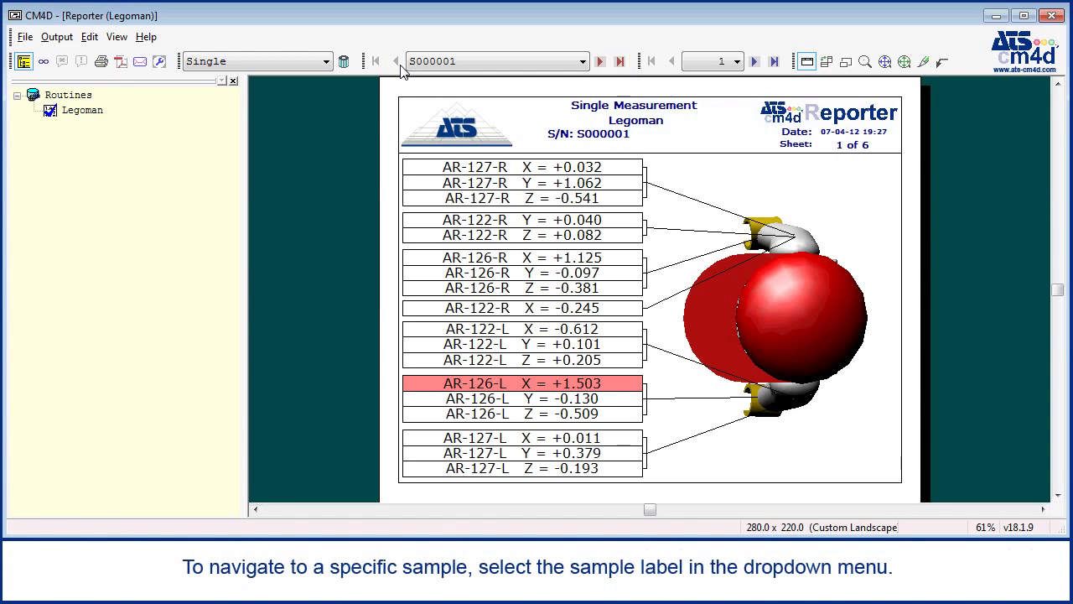
click(583, 63)
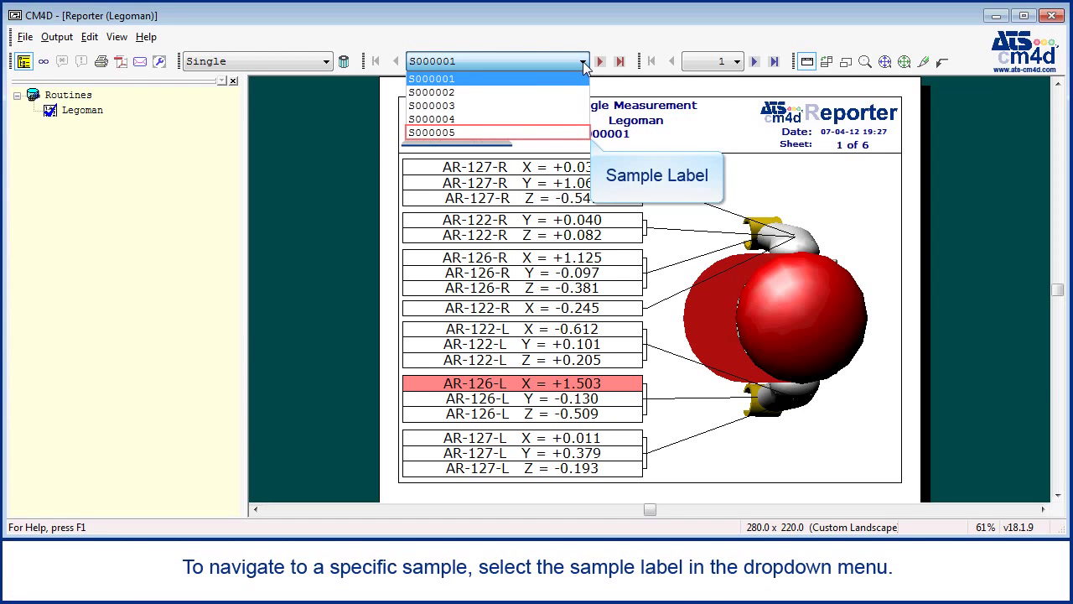
click(584, 65)
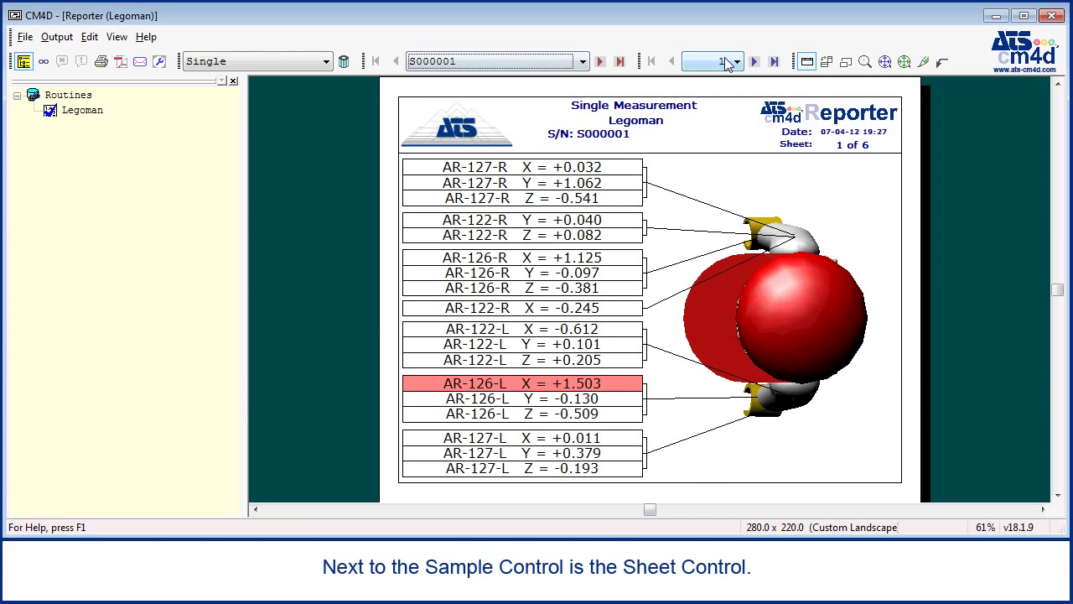
Step: Switch to sheet 4, then jump to the last sheet, 6 of 6, showing LG-309-R
click(737, 62)
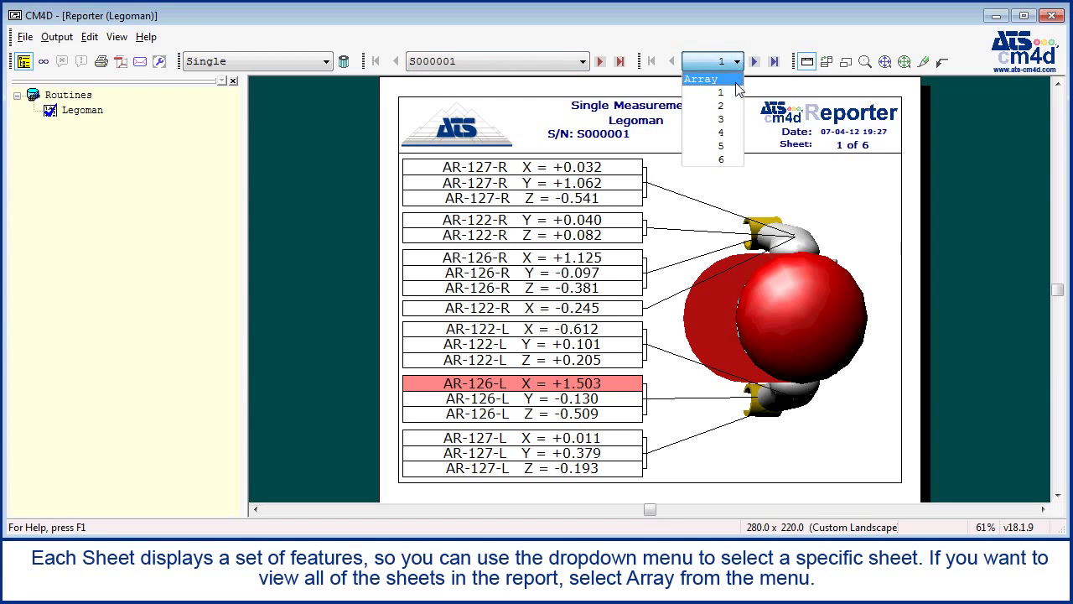
click(723, 132)
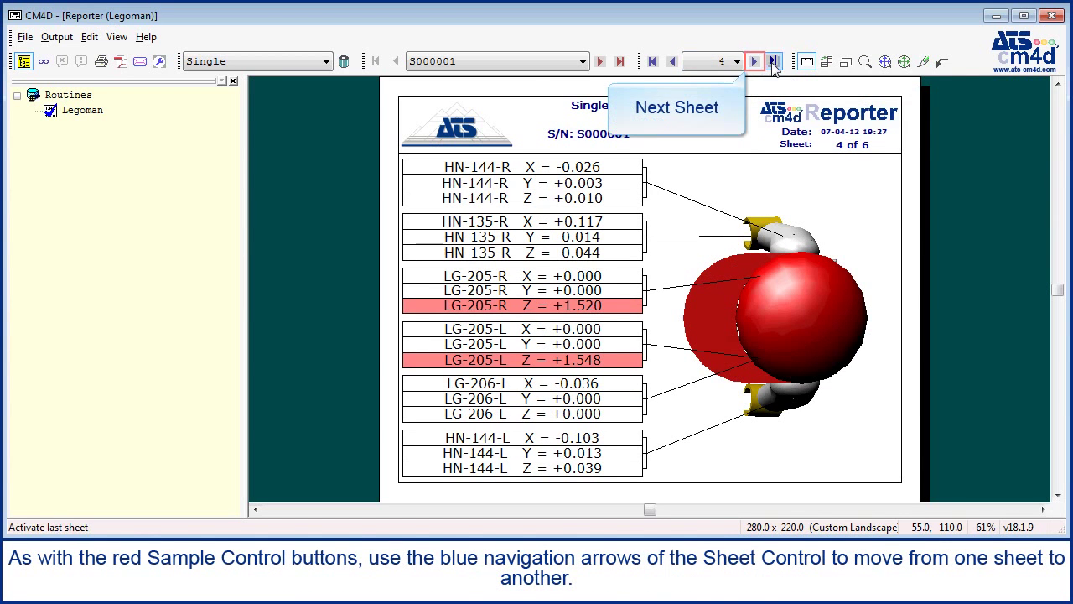
click(773, 66)
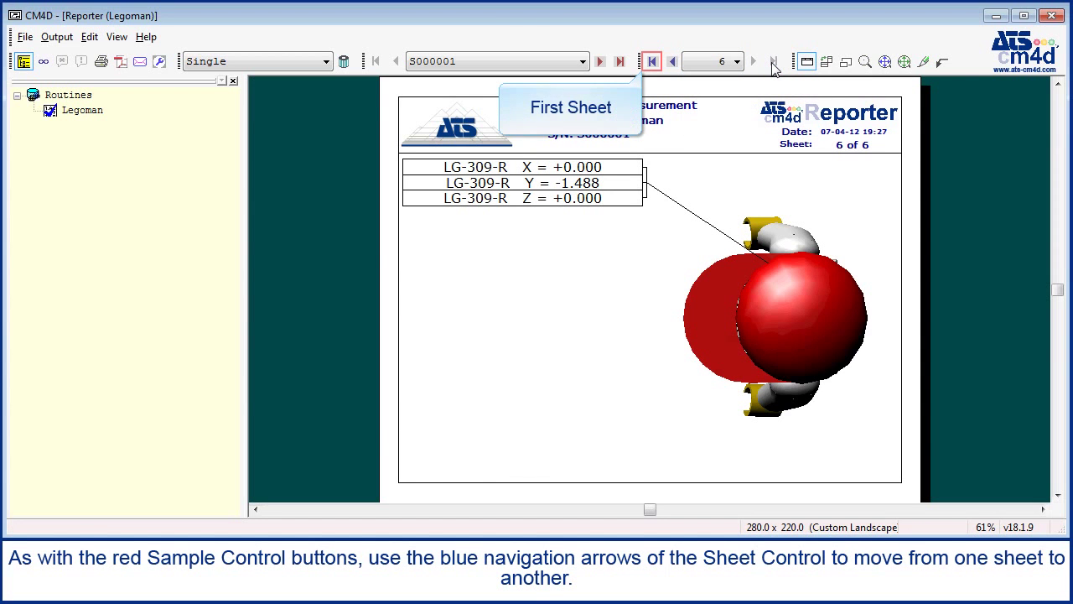
Step: Pan around sheet 6, then zoom to fit the whole sheet in the window
scroll(759, 144, down, 1)
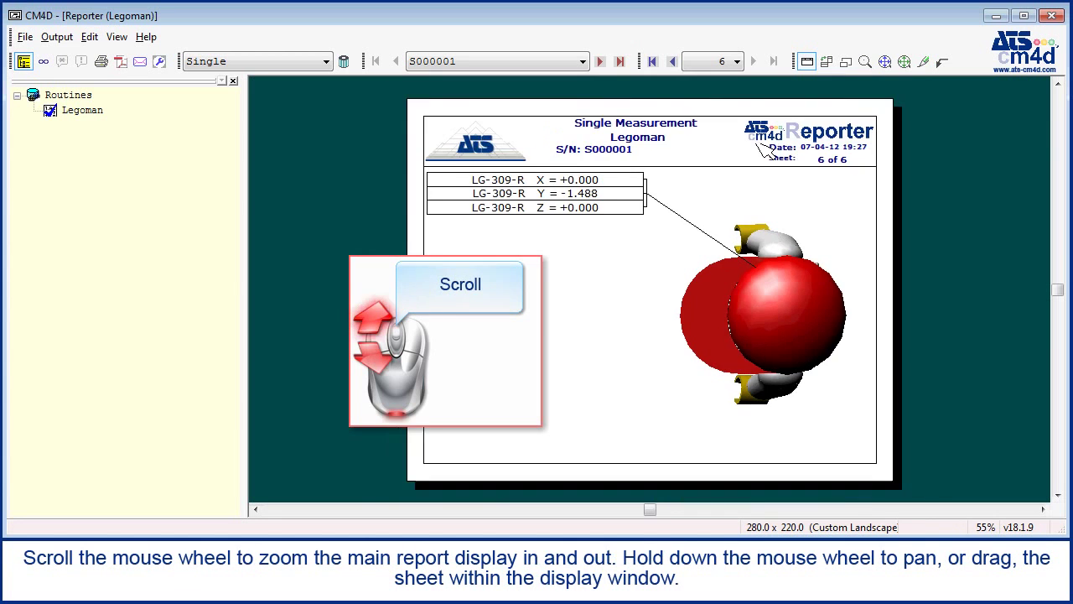
scroll(654, 256, up, 1)
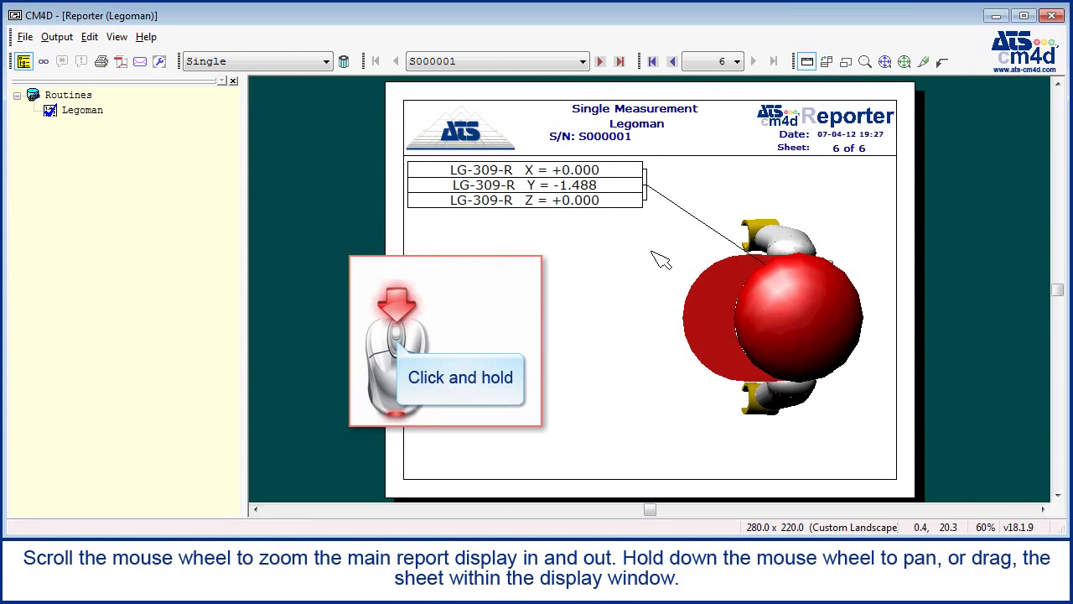
mouse_move(652, 259)
mouse_down()
mouse_move(686, 252)
mouse_move(623, 259)
mouse_move(647, 253)
mouse_up()
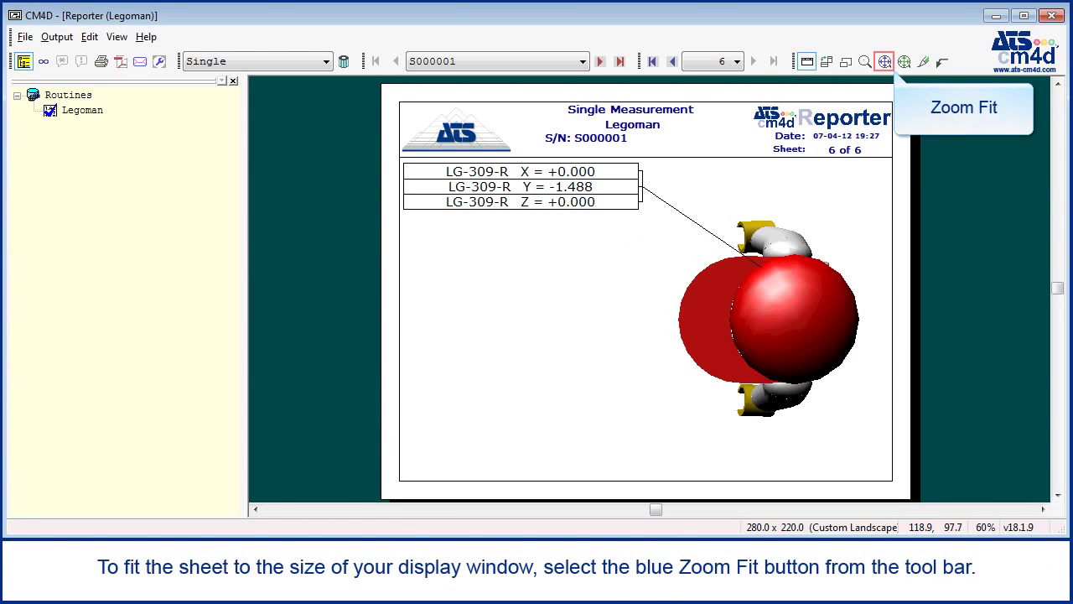
click(884, 62)
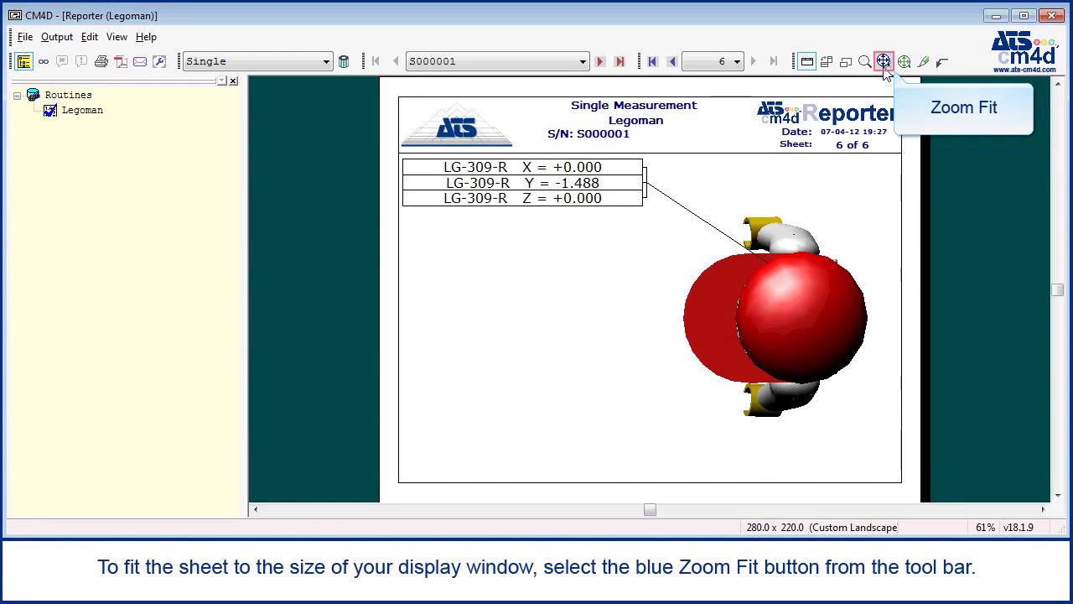
Step: Edit the 3D Legoman image, rotating it and zooming it to maximum
click(779, 302)
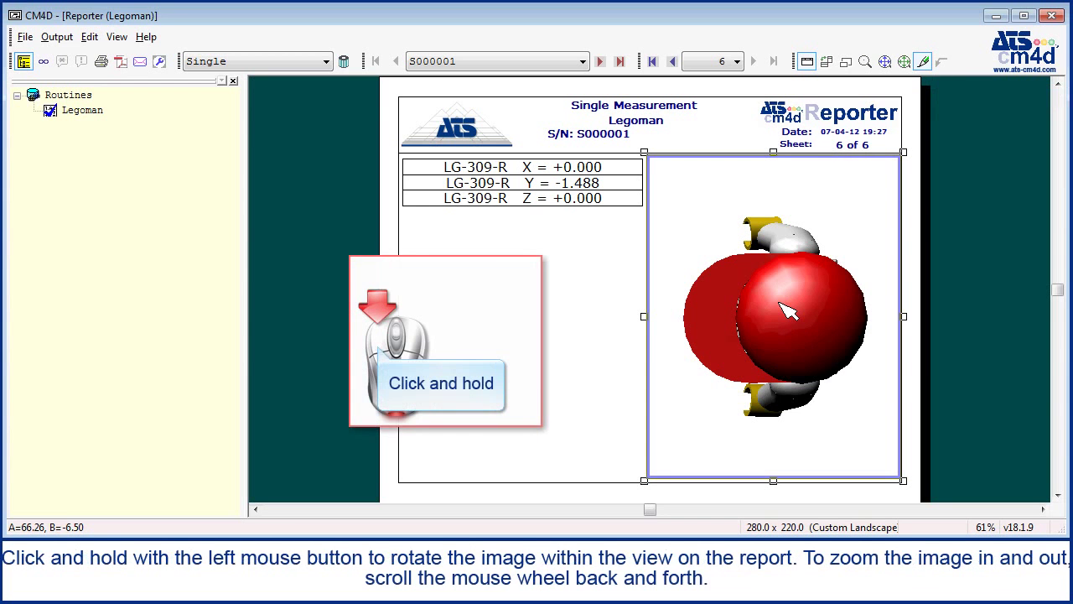
drag(779, 304, 805, 295)
scroll(805, 293, down, 2)
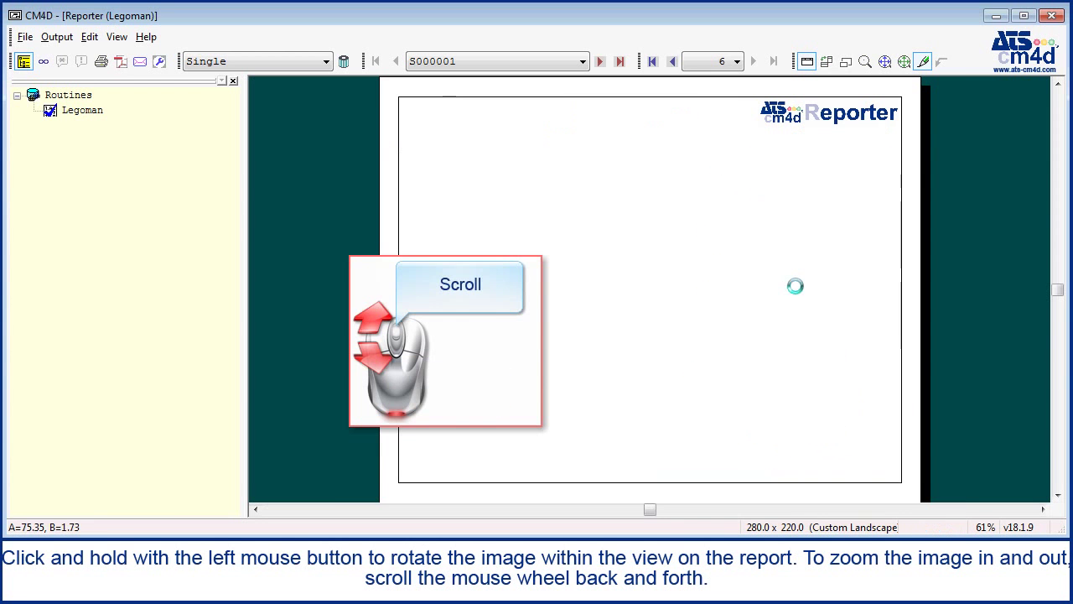
scroll(805, 293, down, 2)
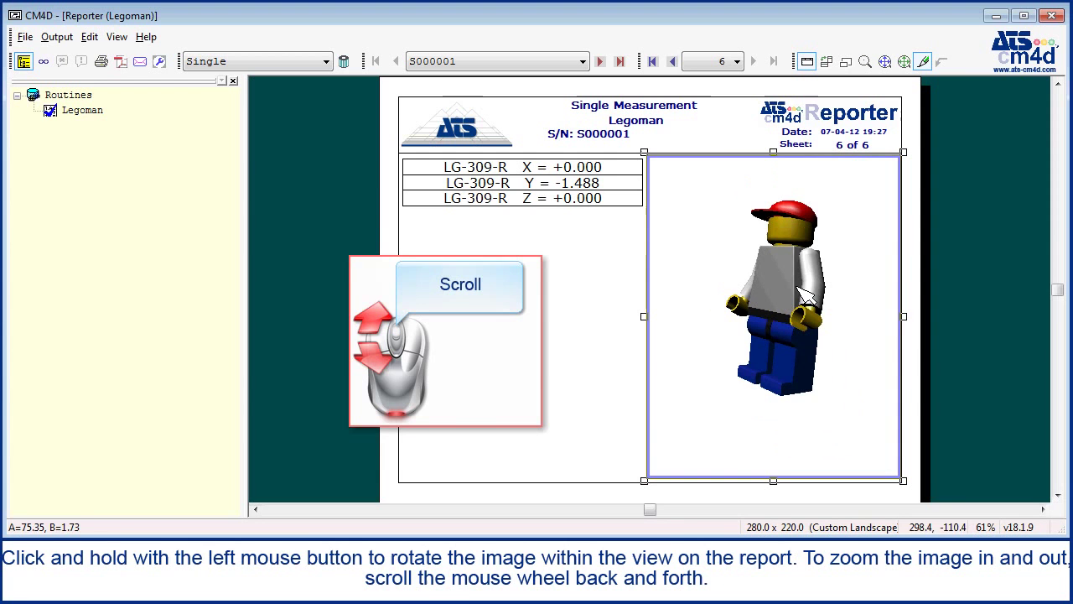
right_click(787, 227)
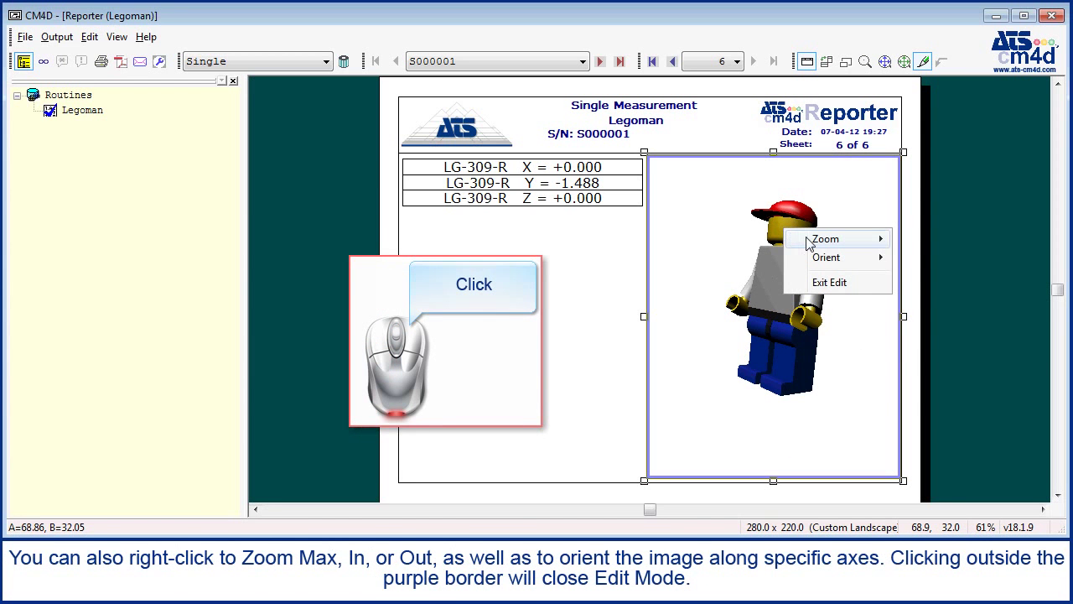
mouse_move(810, 241)
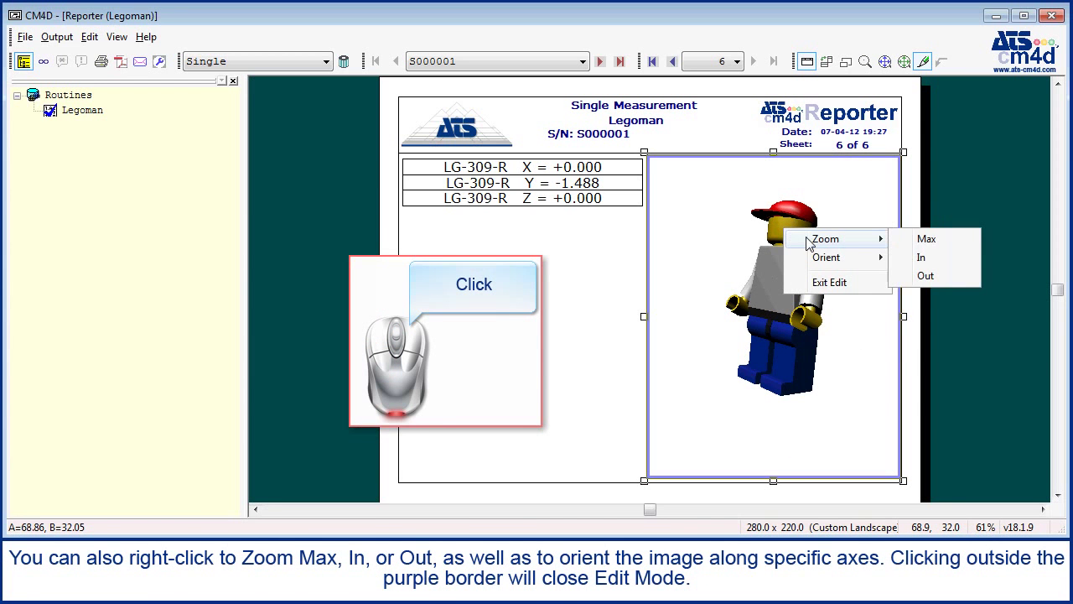
click(928, 239)
Step: Orient the Legoman image to the ZY front view and exit edit mode
right_click(752, 286)
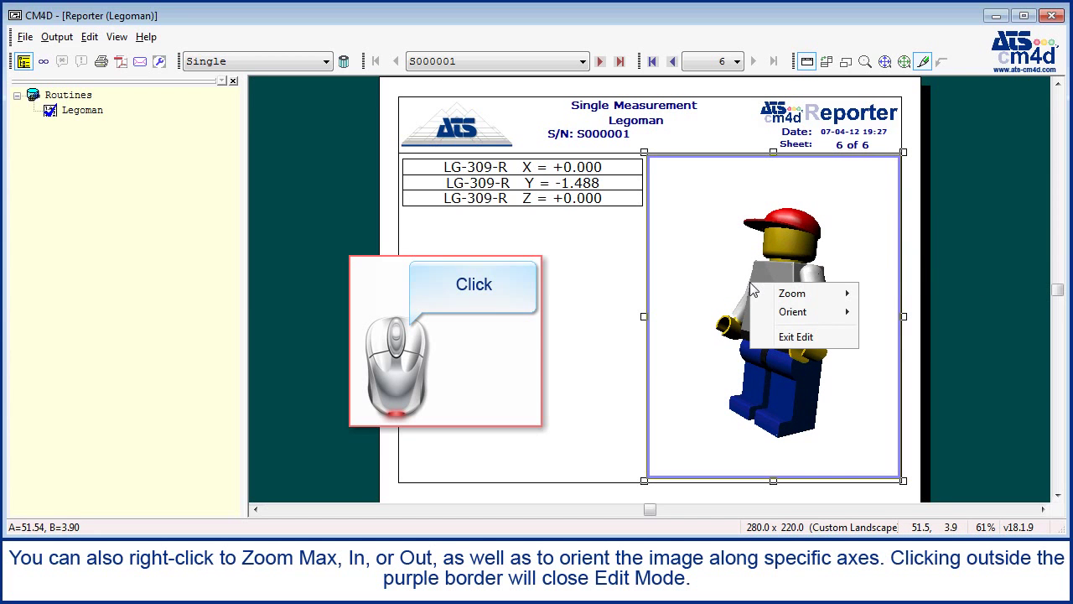
mouse_move(784, 312)
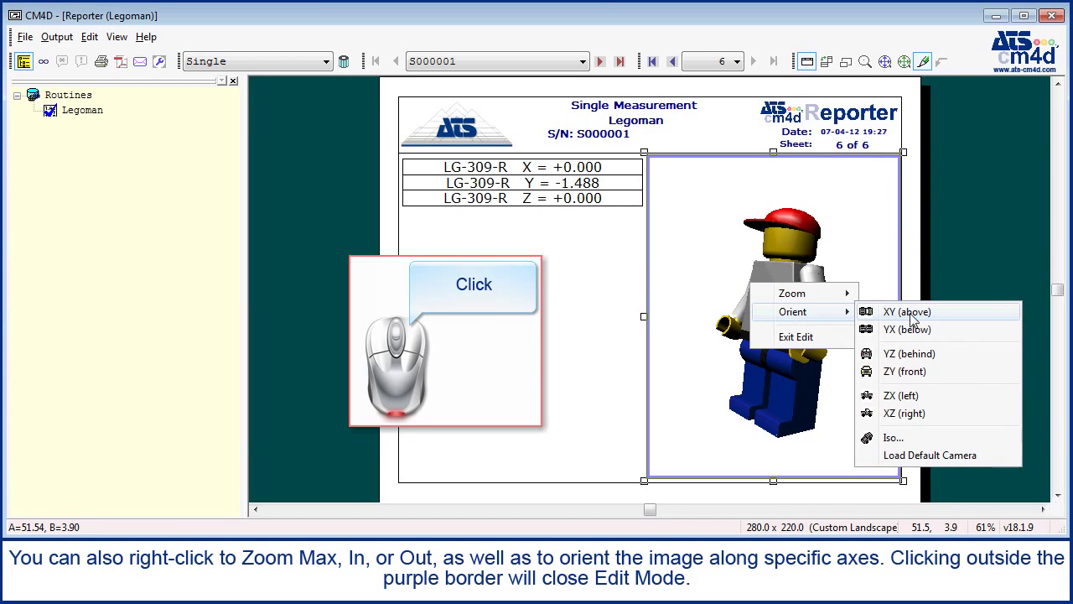
click(917, 374)
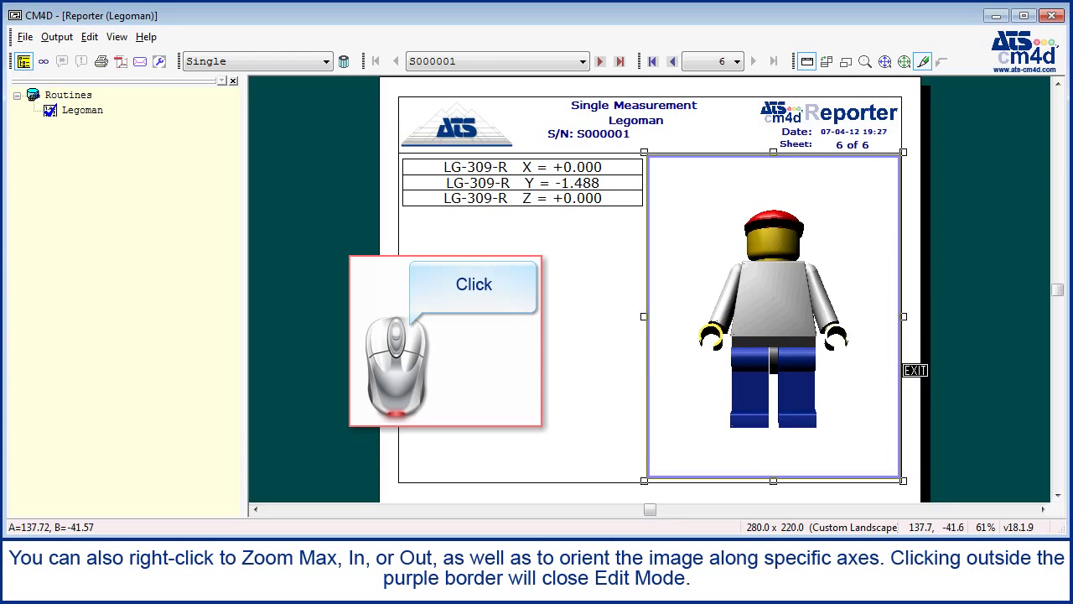
click(618, 255)
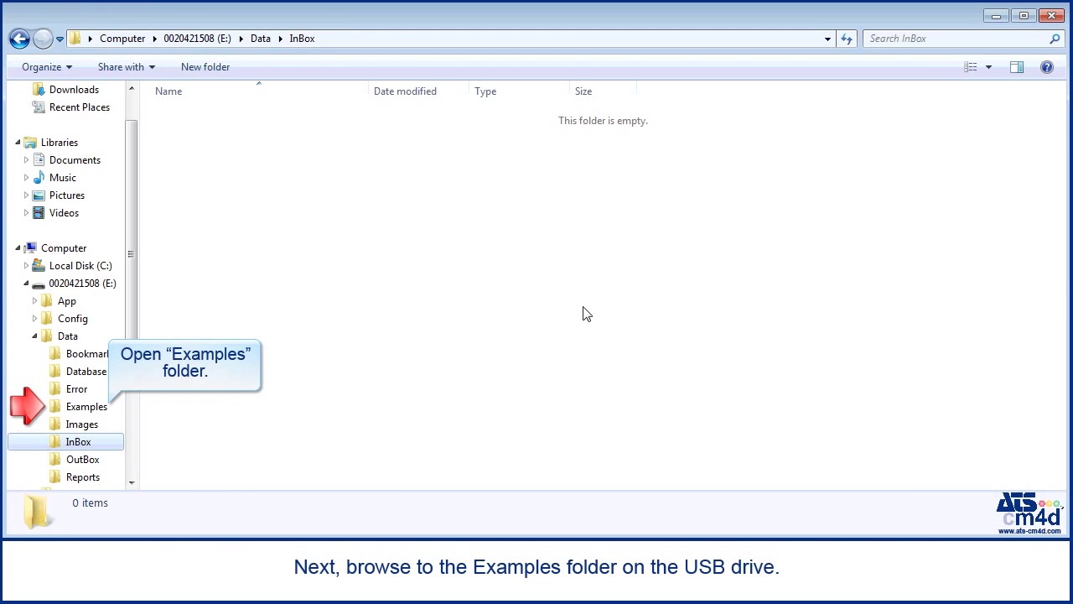
Step: Drag all eight files from Examples\Plate onto the InBox folder
click(97, 409)
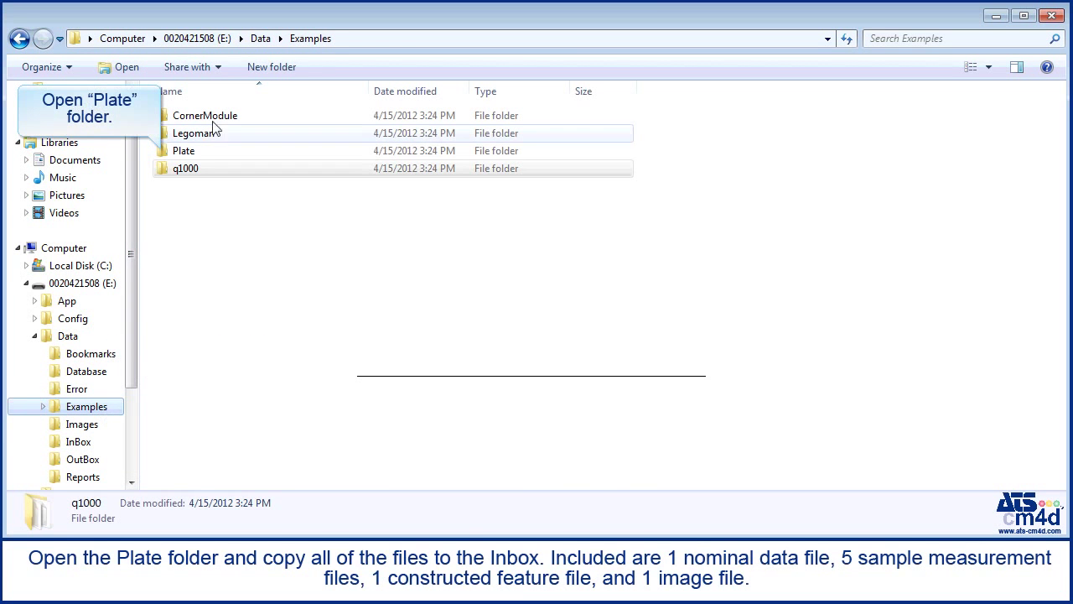
click(191, 158)
double_click(191, 156)
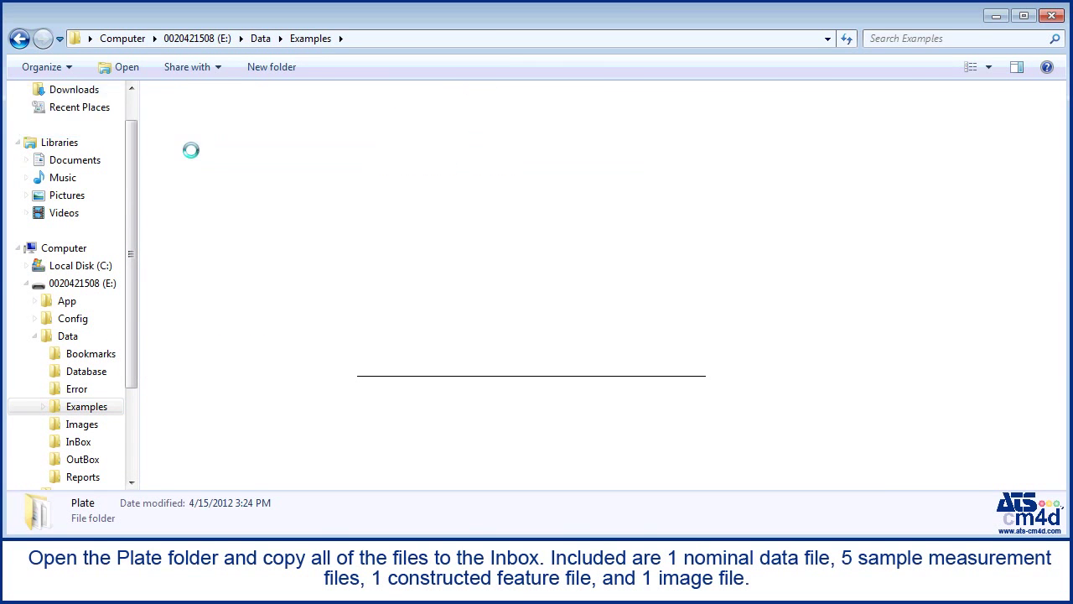
drag(213, 151, 172, 108)
drag(206, 203, 115, 443)
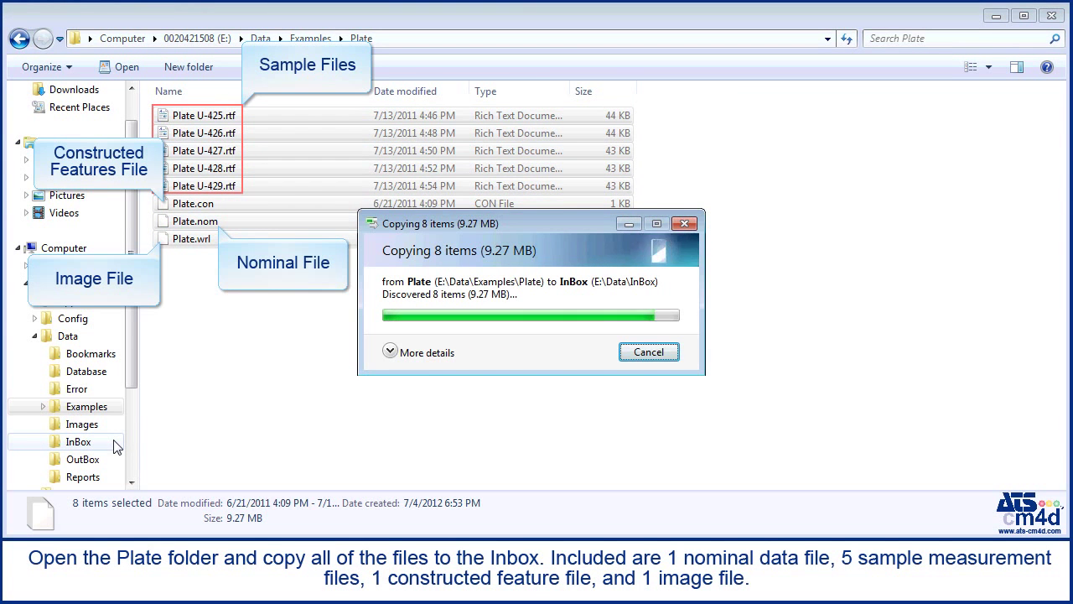
Step: Drag all twelve q1000 example files onto InBox, then view the InBox contents
click(92, 408)
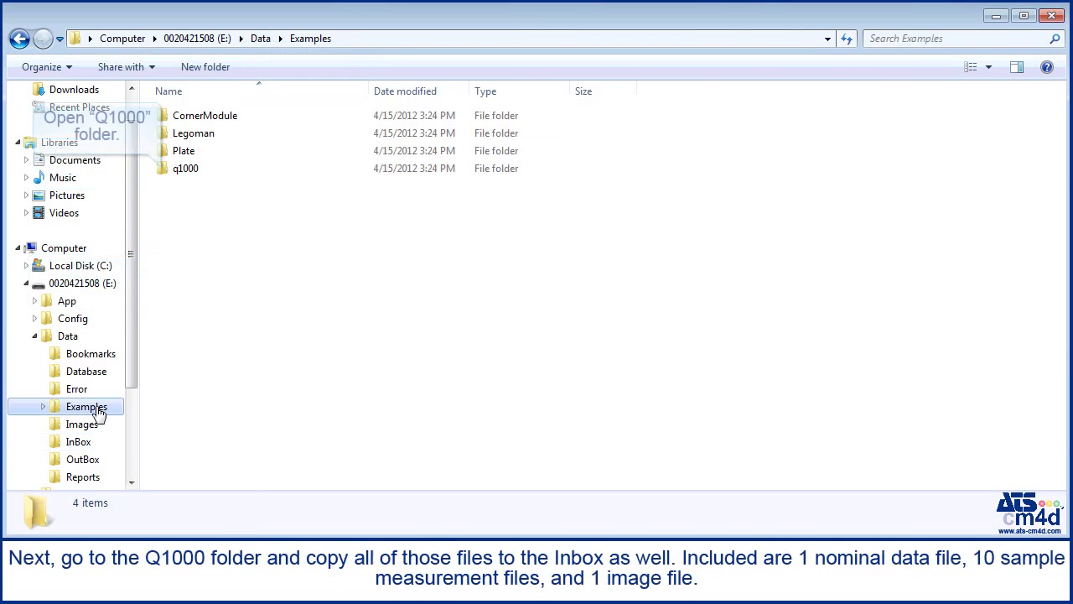
click(186, 171)
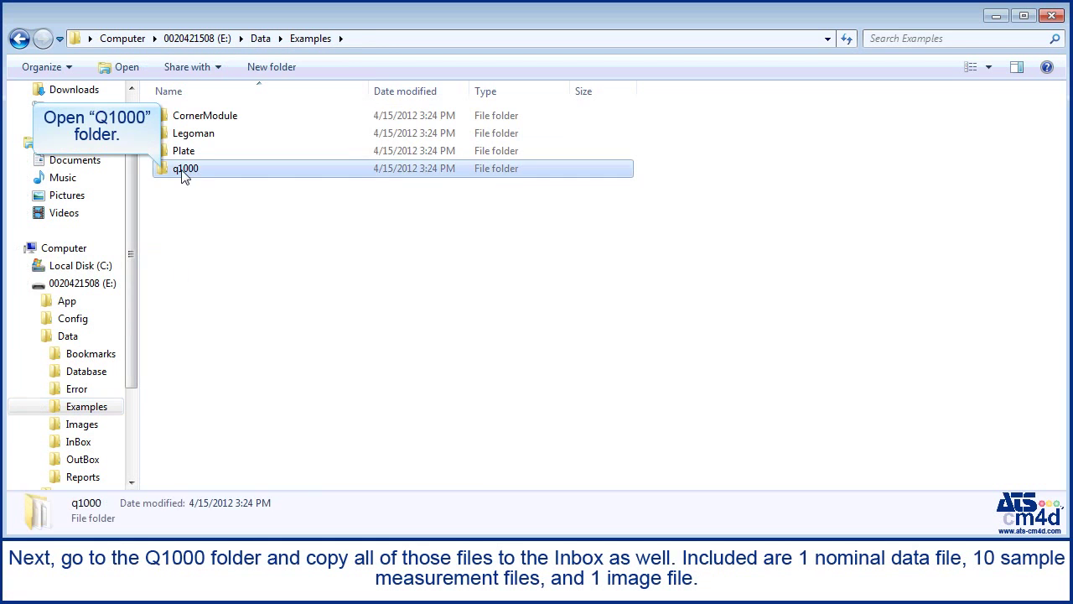
double_click(192, 171)
drag(375, 388, 139, 100)
drag(204, 293, 84, 442)
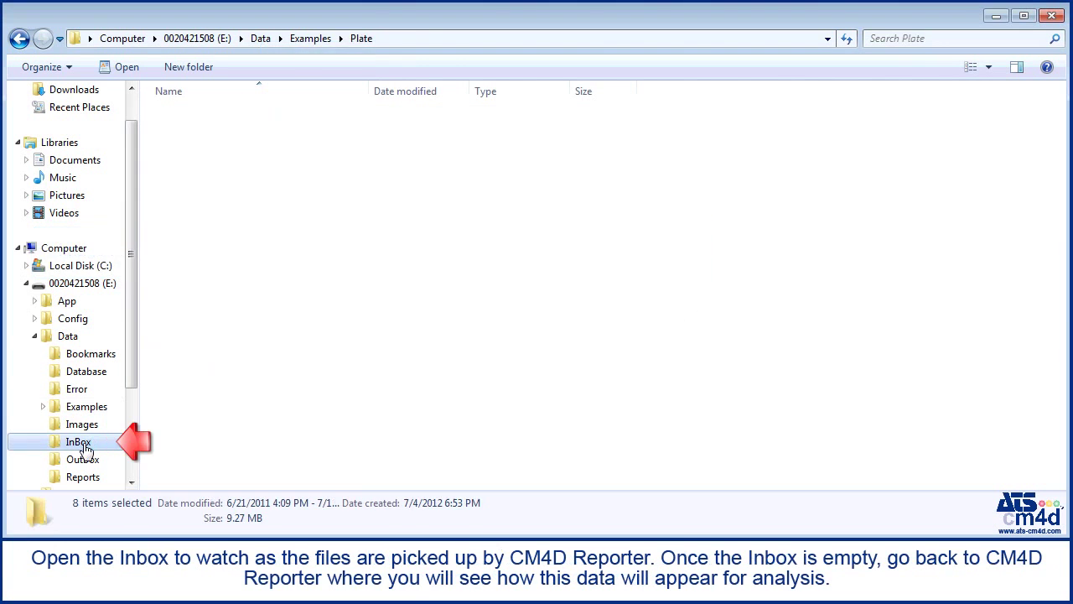
click(84, 444)
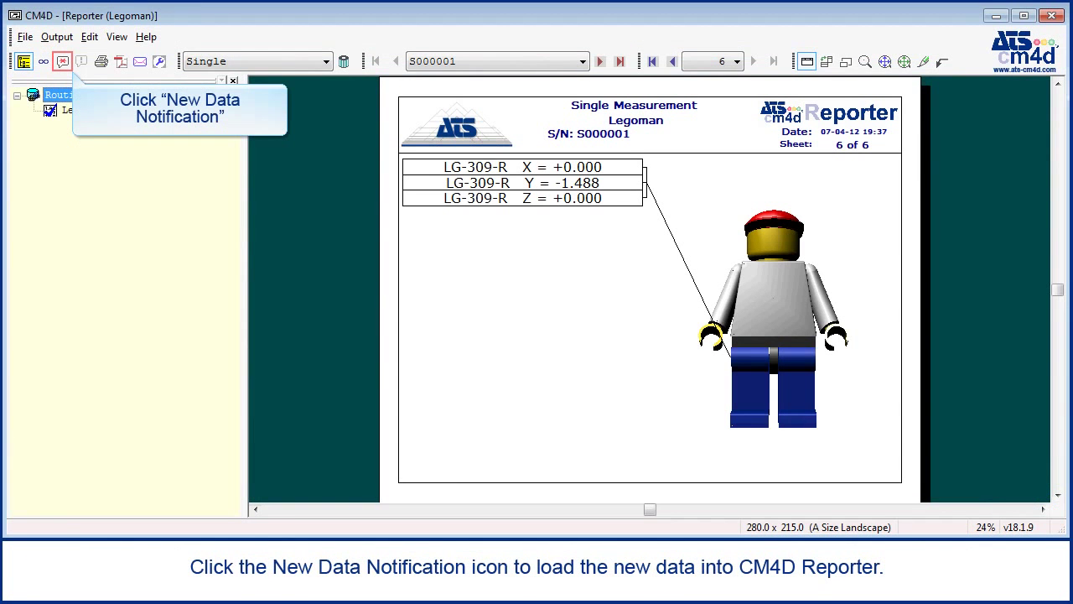
Step: Import the InBox data, adding Plate and q1000 routines and showing q1000's Sample Ten report
click(62, 62)
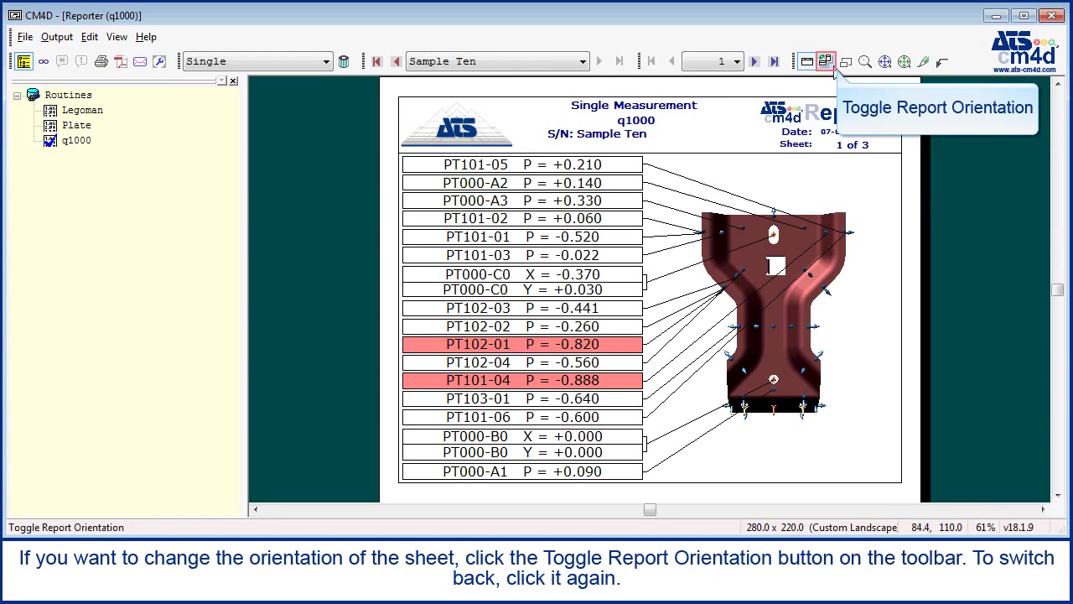
click(832, 67)
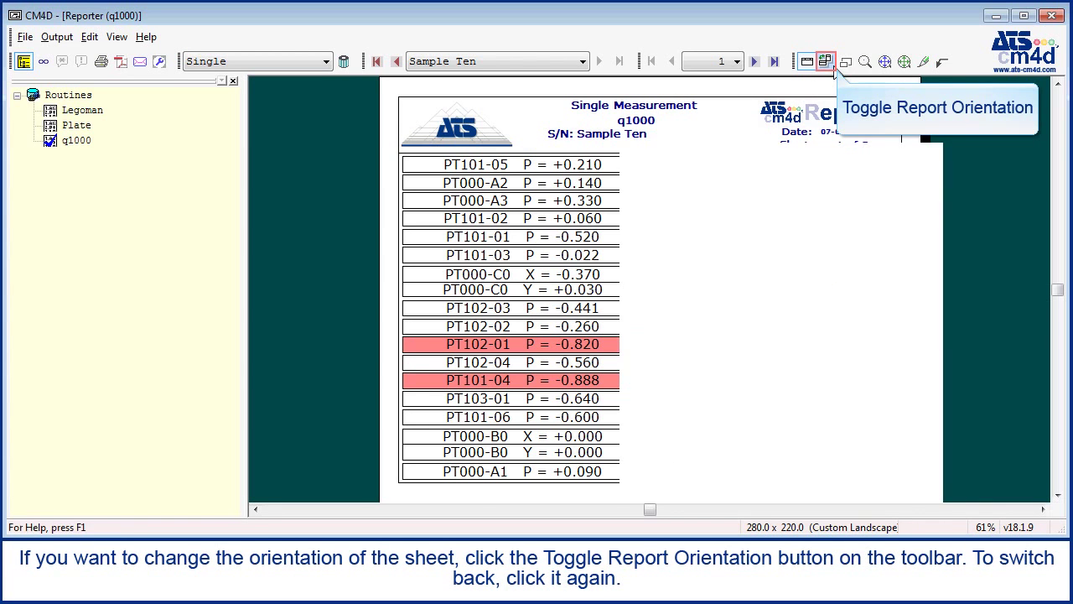
click(832, 67)
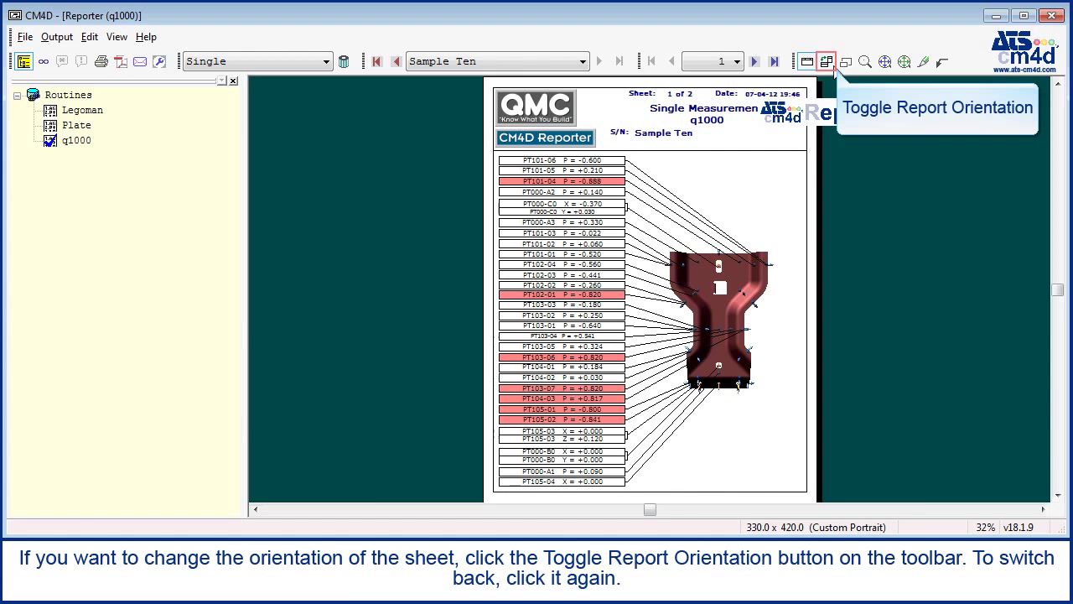
click(833, 67)
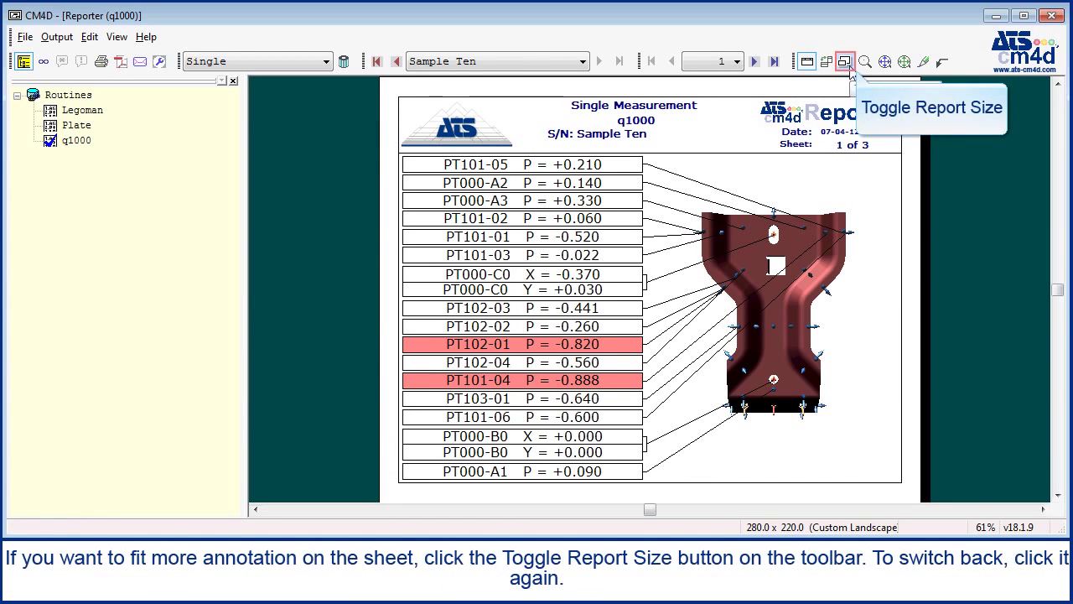
click(846, 62)
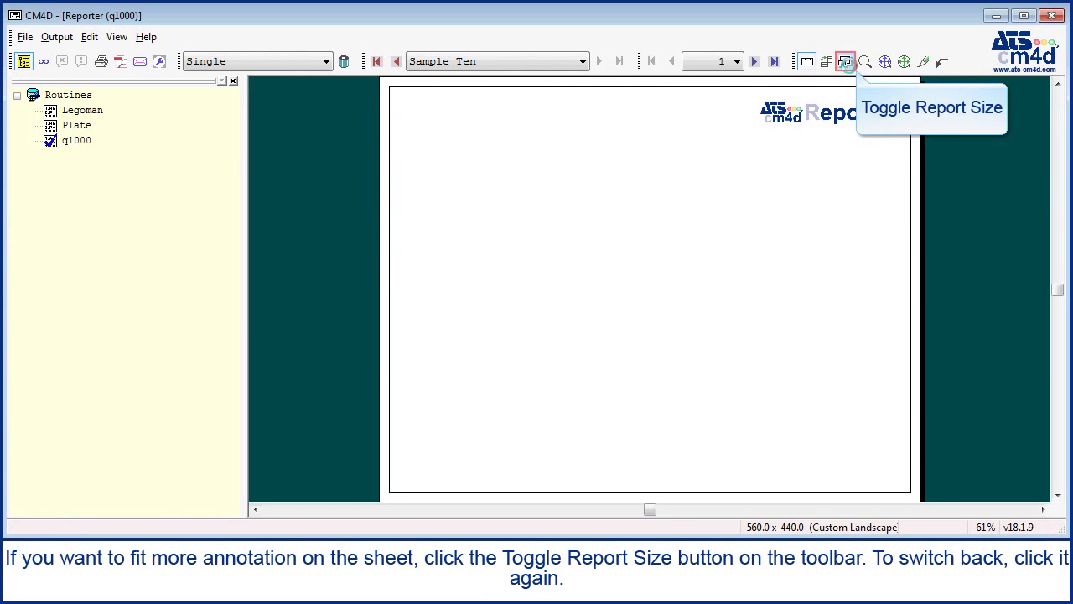
click(845, 62)
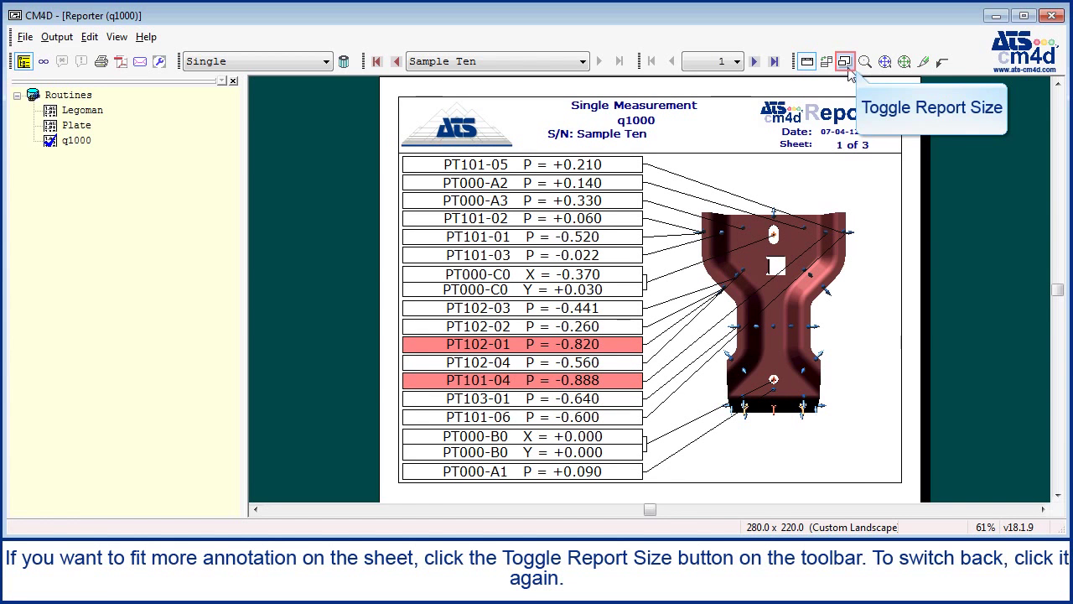
Step: Set the report type to Bar Graph and load the Plate routine, showing parts U-425 to U-429
click(326, 62)
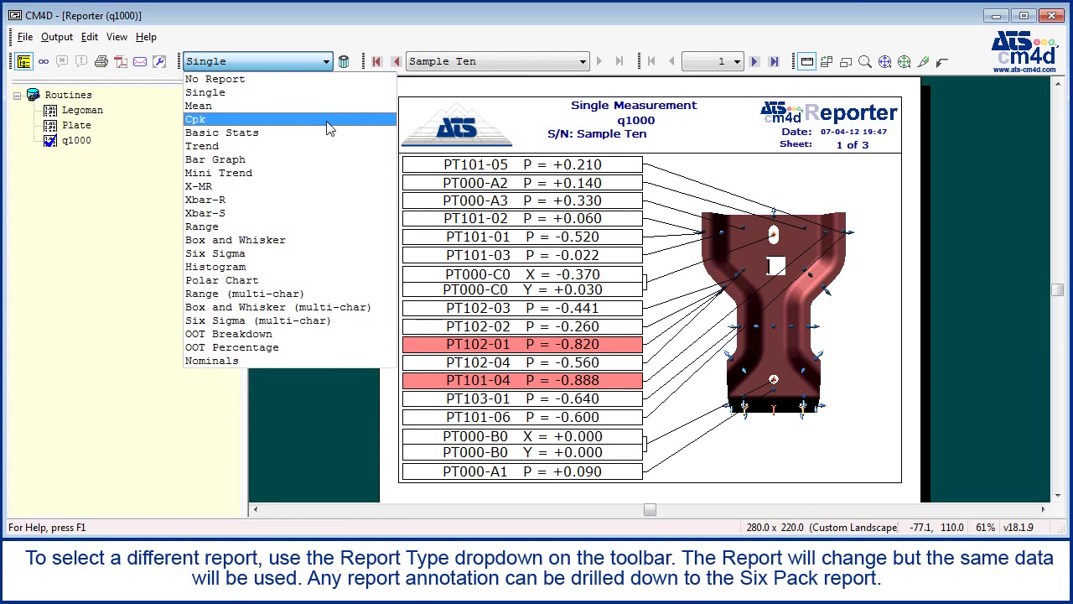
click(316, 163)
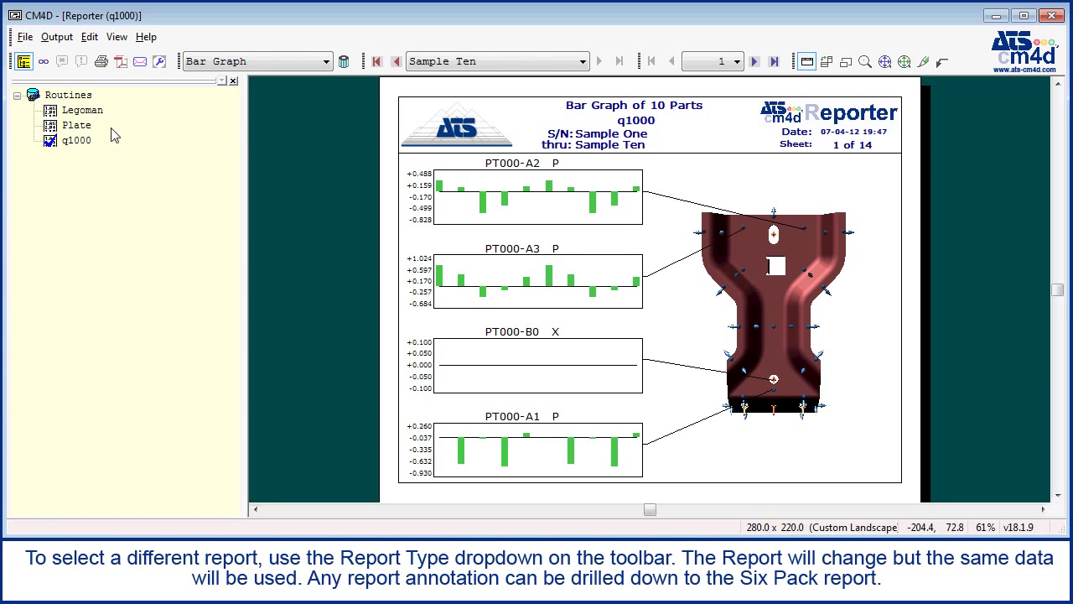
double_click(78, 125)
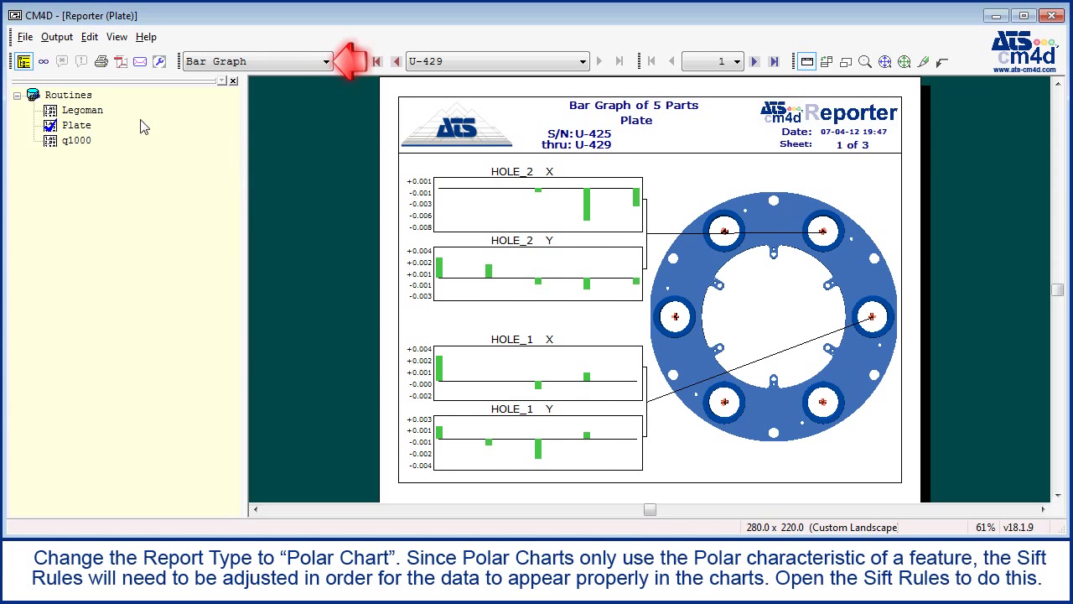
Step: Change the Plate report to a Polar Chart and bring up its Sift Rules dialog
click(327, 62)
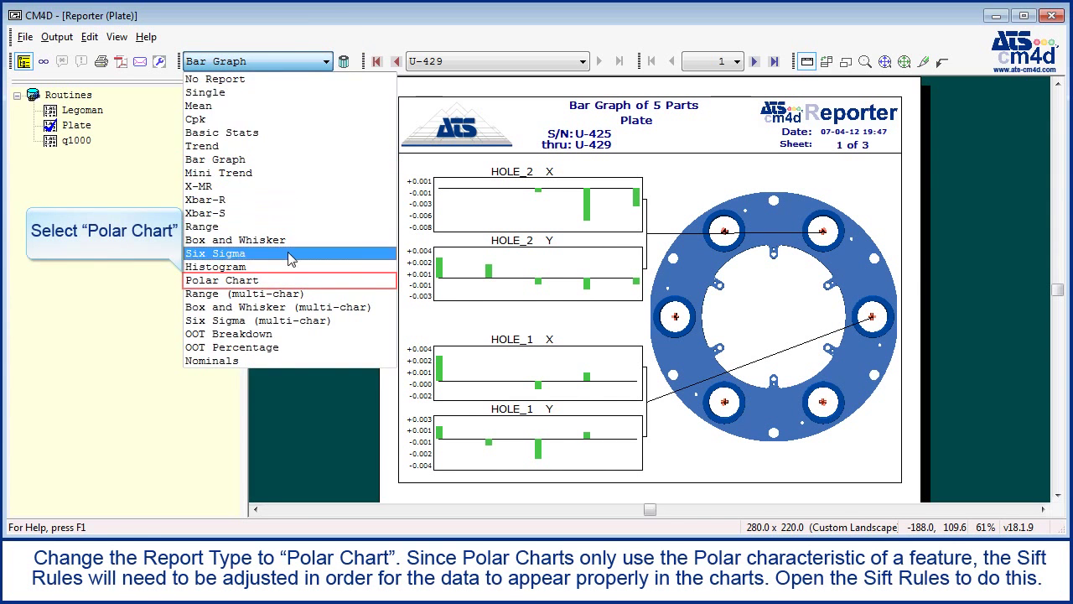
click(284, 282)
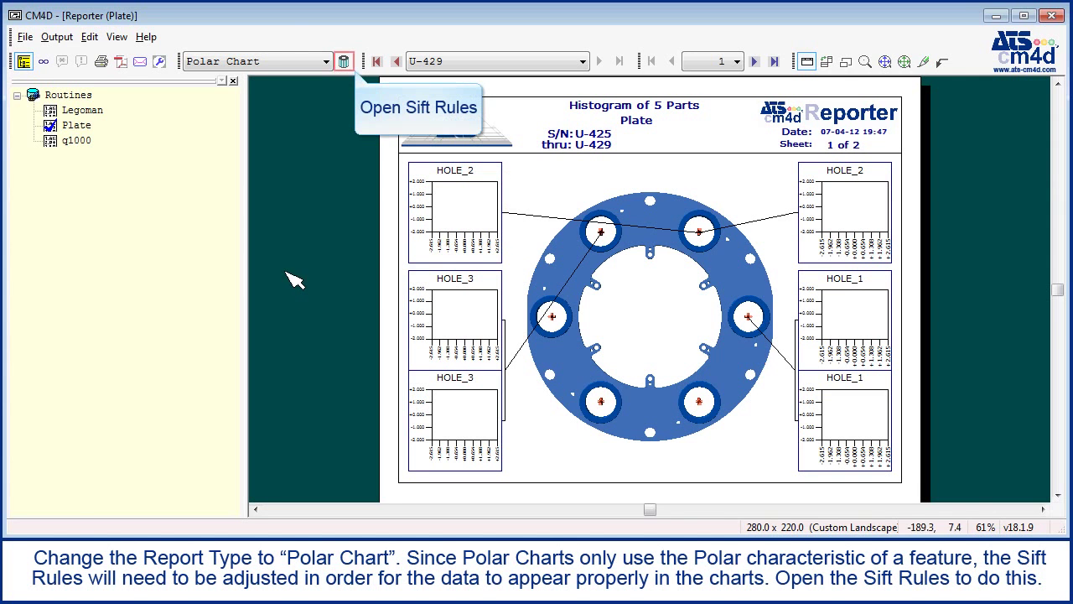
click(344, 65)
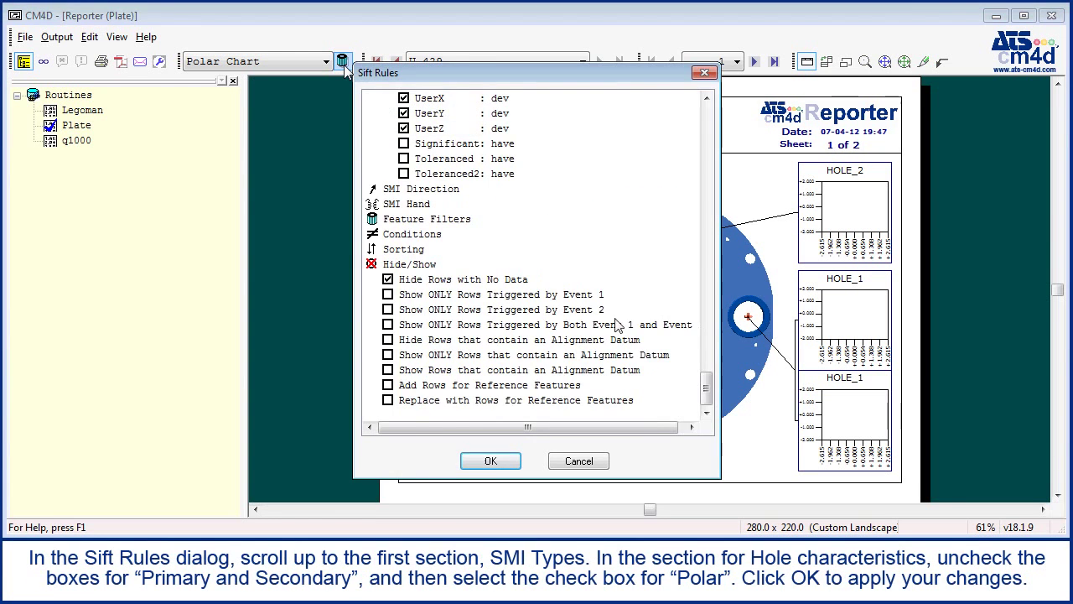
Step: For Hole, sift by Polar instead of Primary and Secondary, and apply the rules
drag(711, 394, 749, 149)
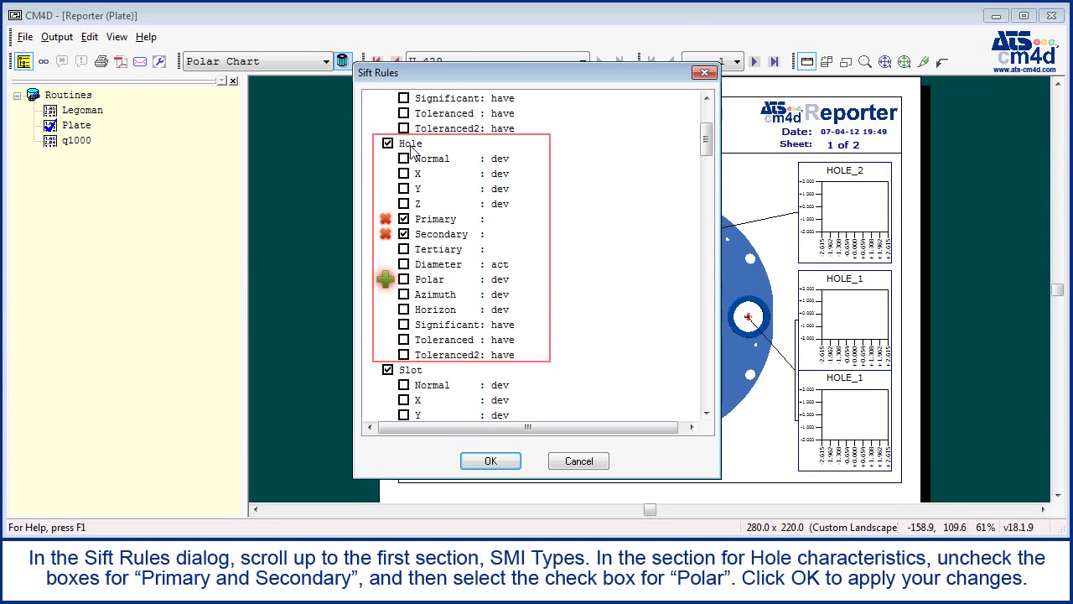
click(403, 219)
click(403, 234)
click(403, 279)
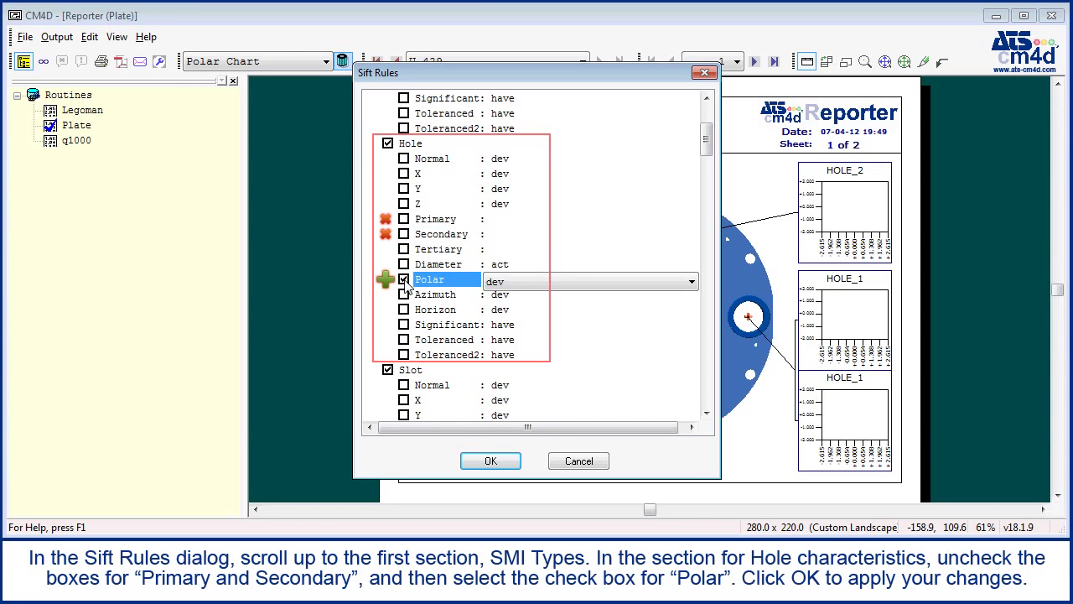
click(500, 466)
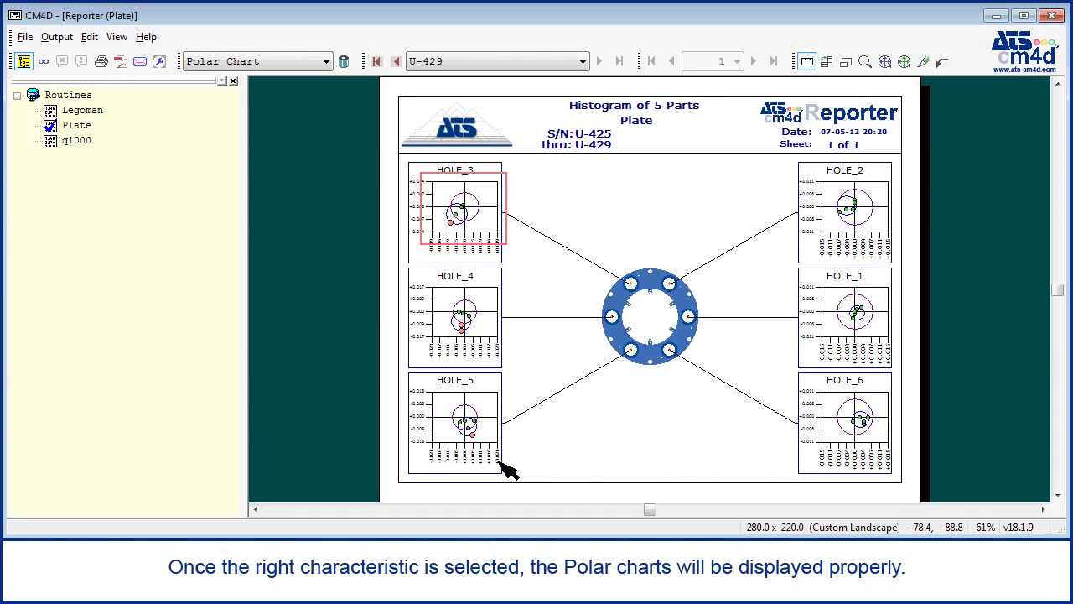
Step: Make the Plate report a Trend report, then show the Examples folder in Explorer
click(304, 64)
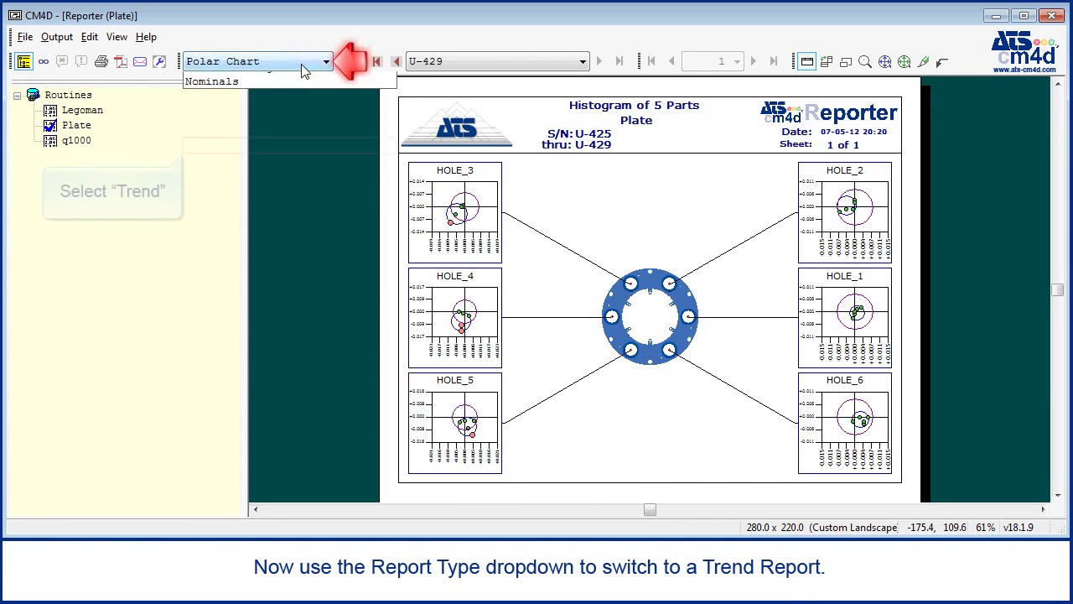
click(284, 146)
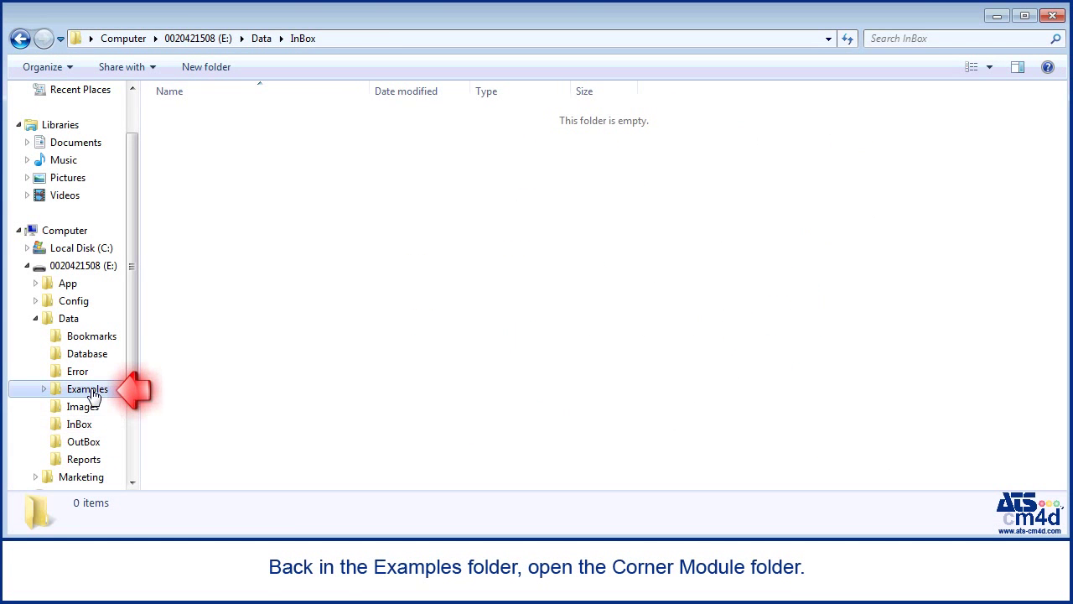
click(93, 394)
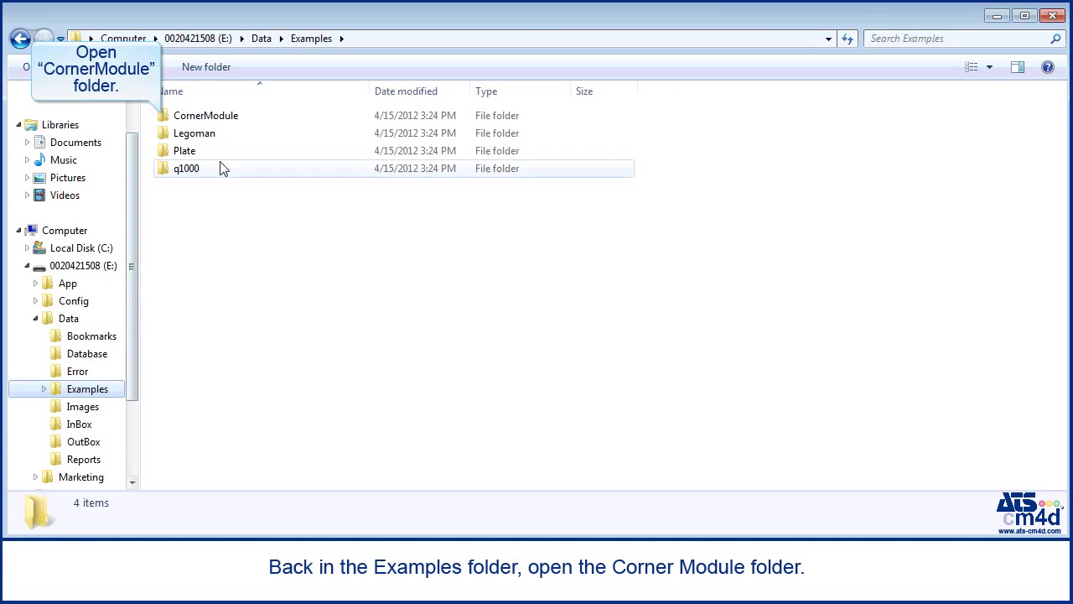
Step: Copy the 22 CornerModule files, CornerModule.wrl through CornerModule_U03020.xml
double_click(222, 122)
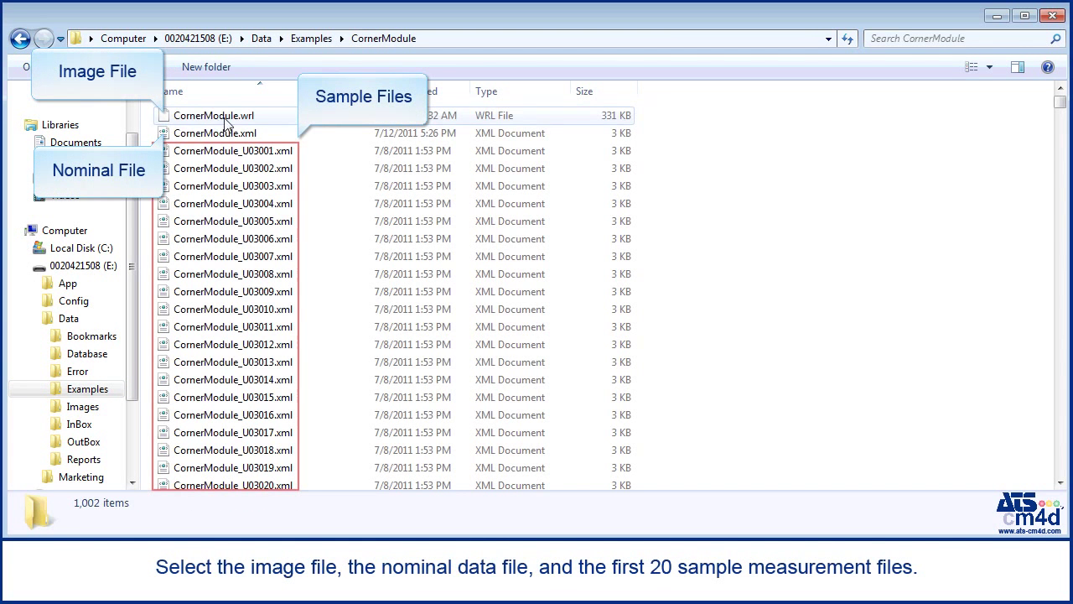
click(265, 112)
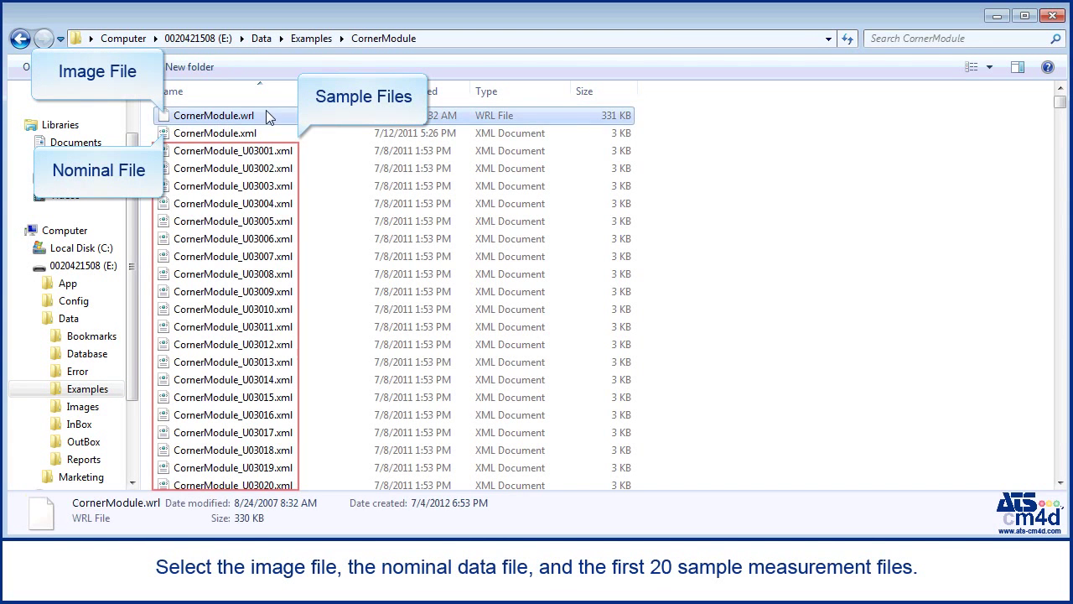
shift+click(285, 488)
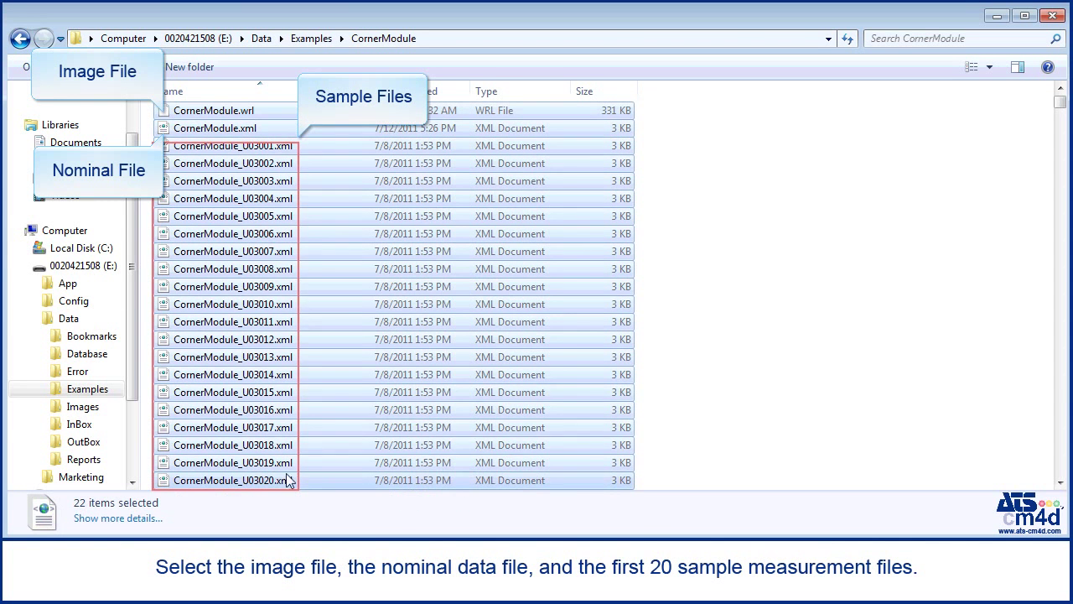
scroll(294, 352, down, 1)
right_click(255, 278)
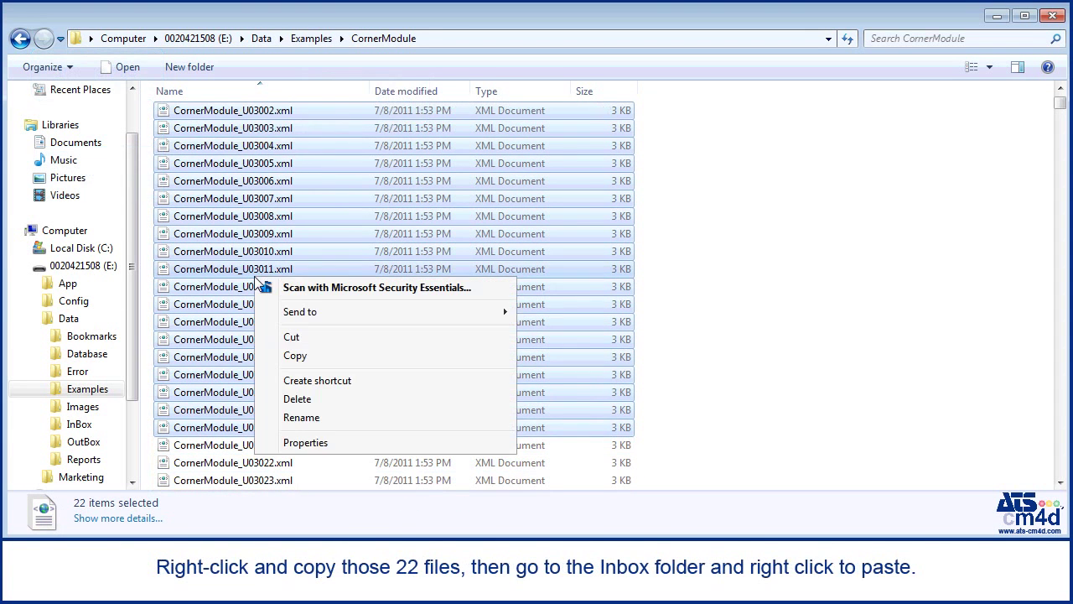
click(294, 355)
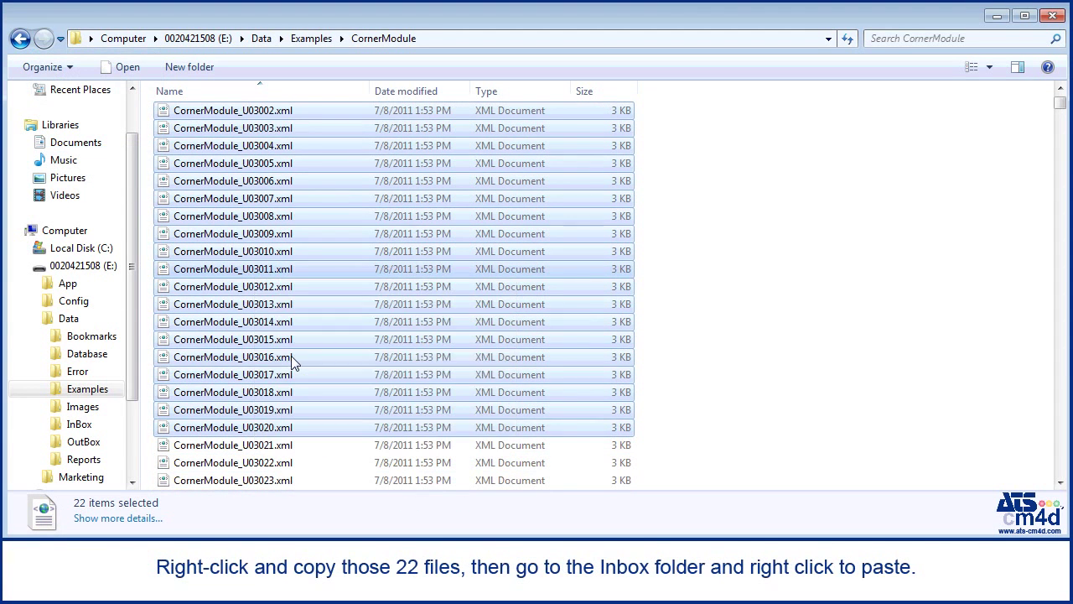
Step: Paste the 22 copied CornerModule files into the InBox folder
click(79, 424)
right_click(241, 215)
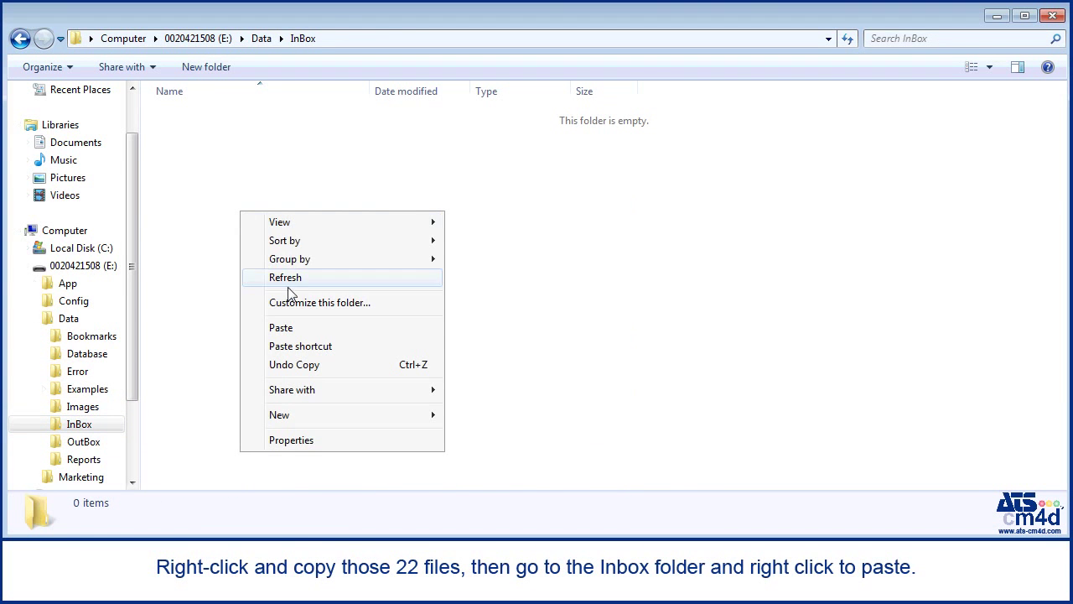
click(298, 329)
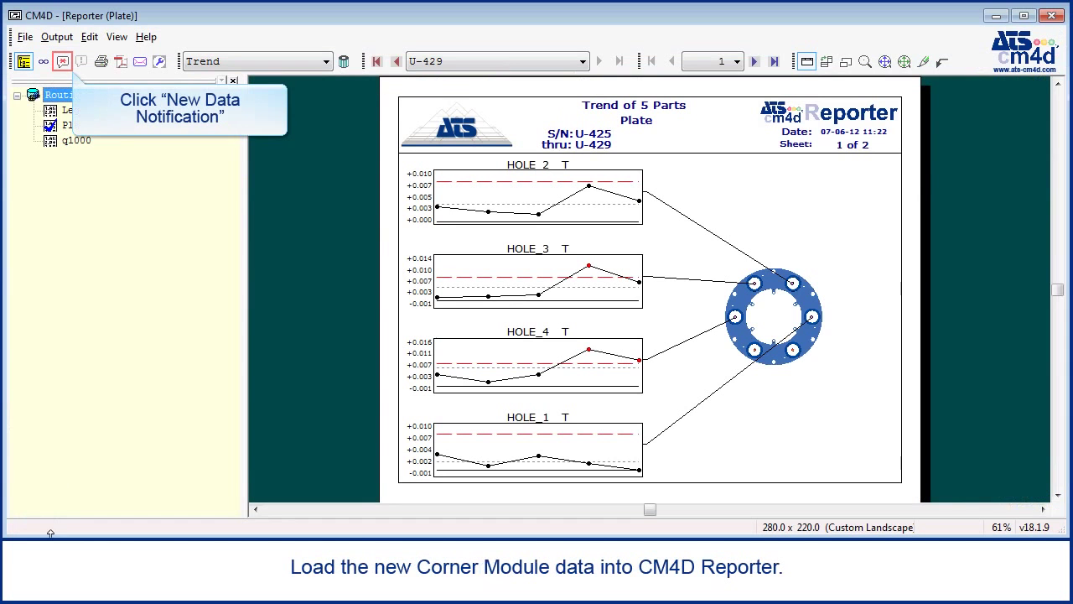
Step: Load the new CornerModule data and reload it with Query Control's Last set to 75
click(62, 63)
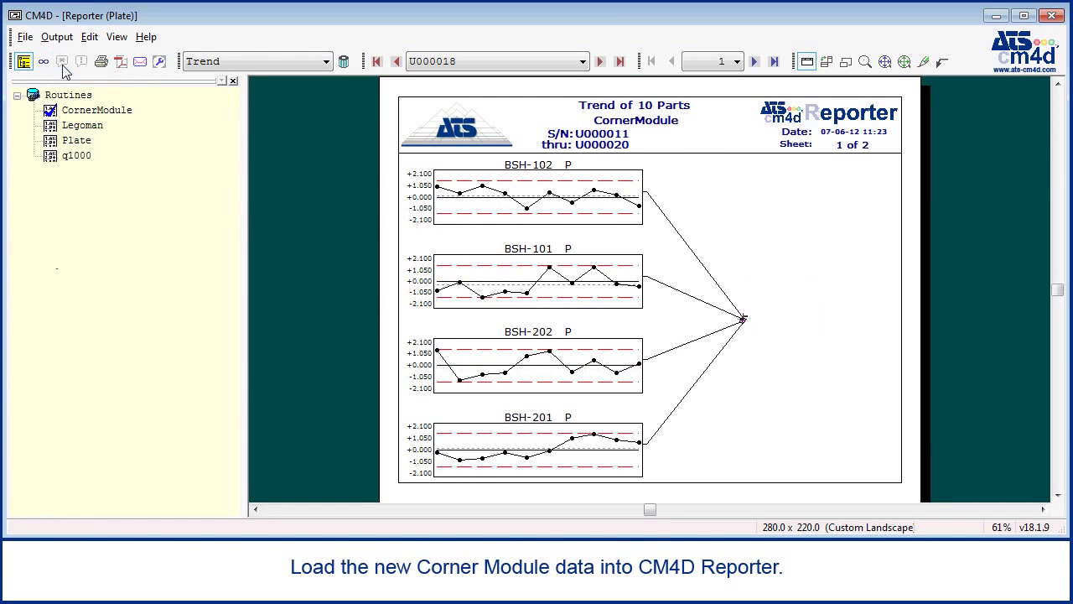
right_click(89, 115)
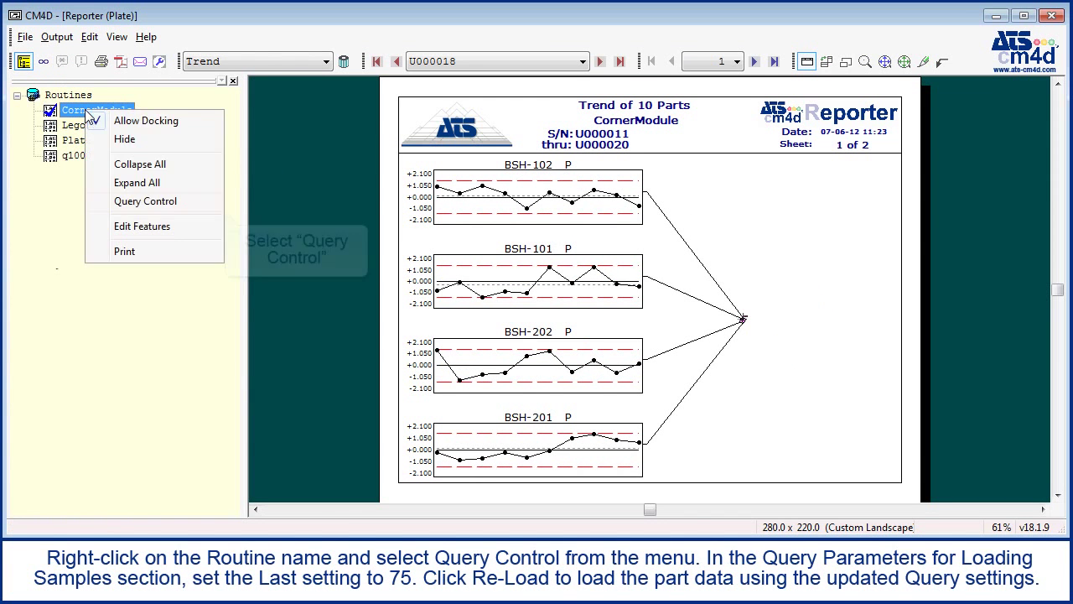
click(183, 206)
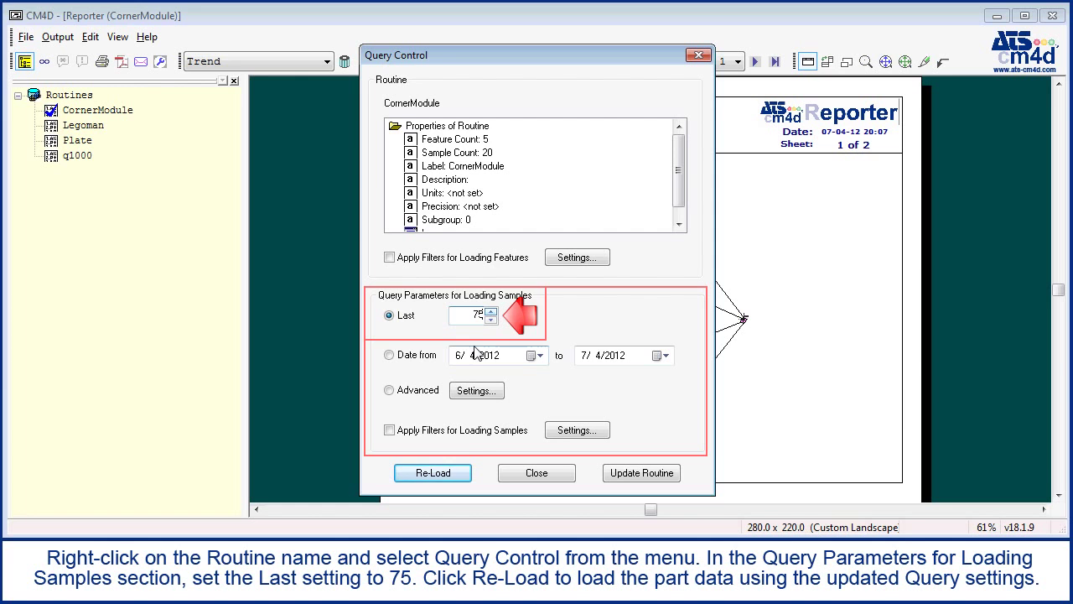
click(468, 472)
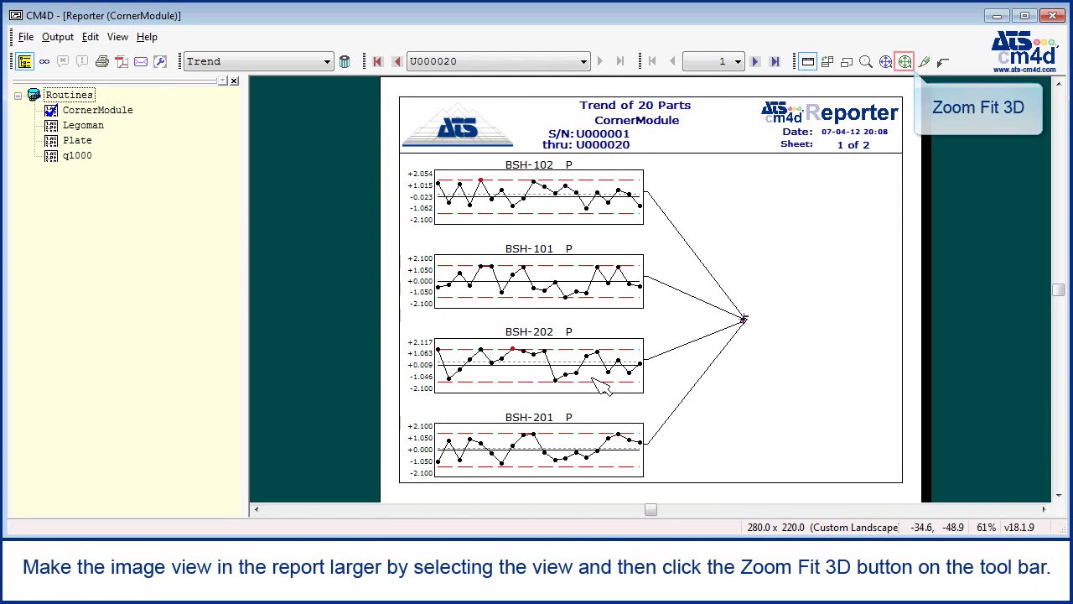
Step: Zoom-fit the CornerModule 3-D part in the image view and turn on Reporter Auto Mode
click(759, 266)
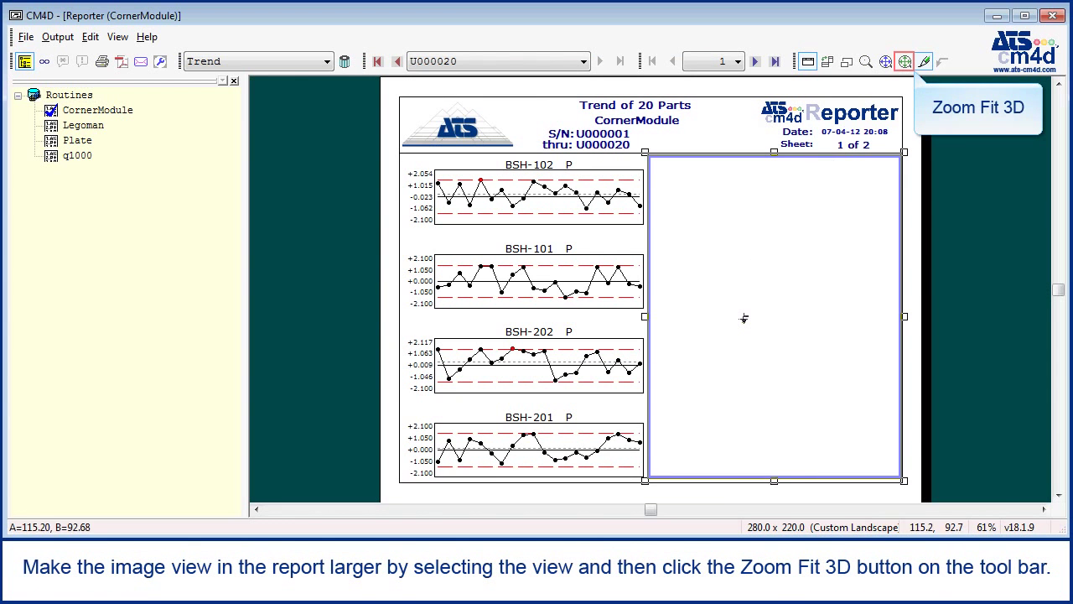
click(905, 64)
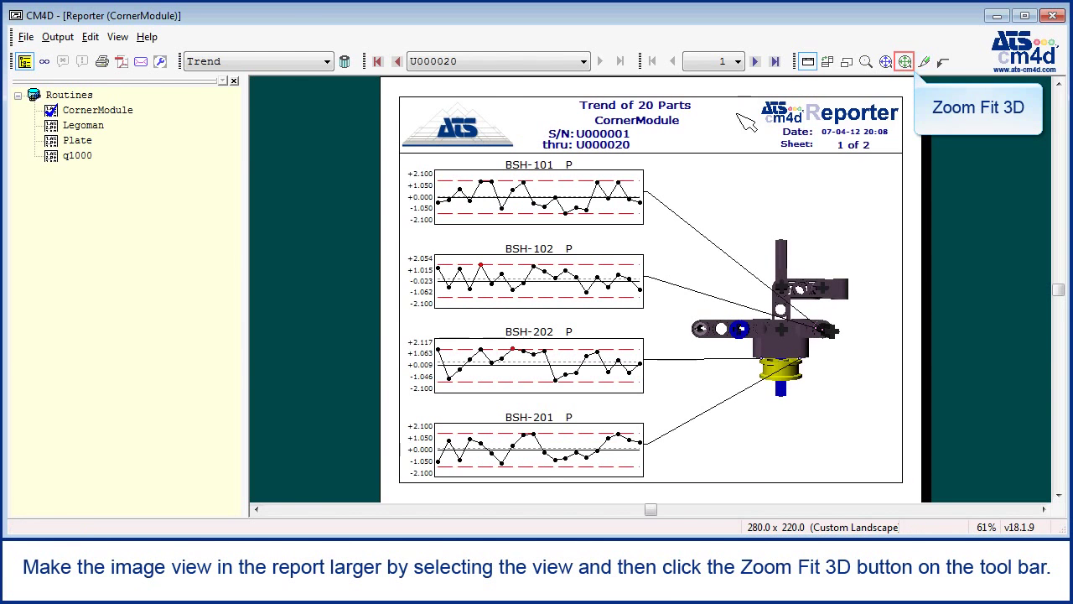
click(46, 65)
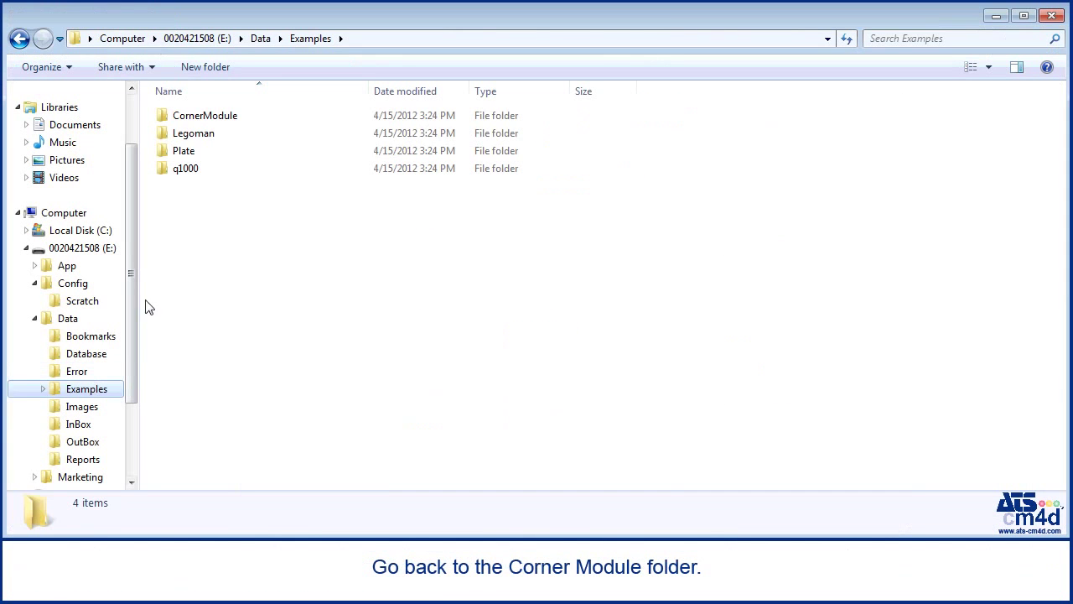
Step: Copy the 80 files CornerModule_U03021.xml through U03100.xml into InBox by Ctrl-dragging them
click(193, 117)
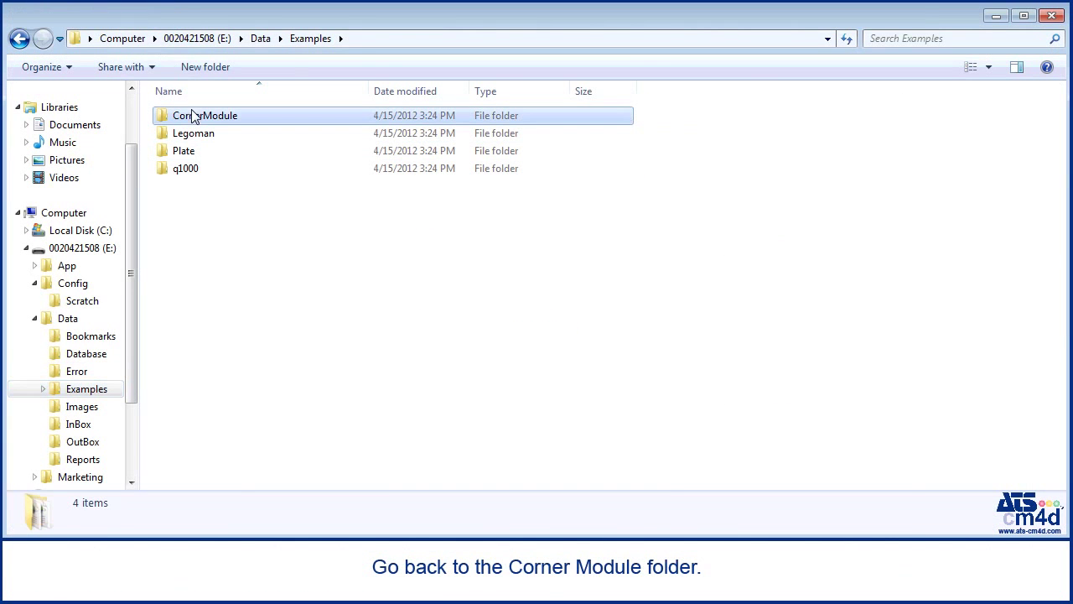
double_click(234, 120)
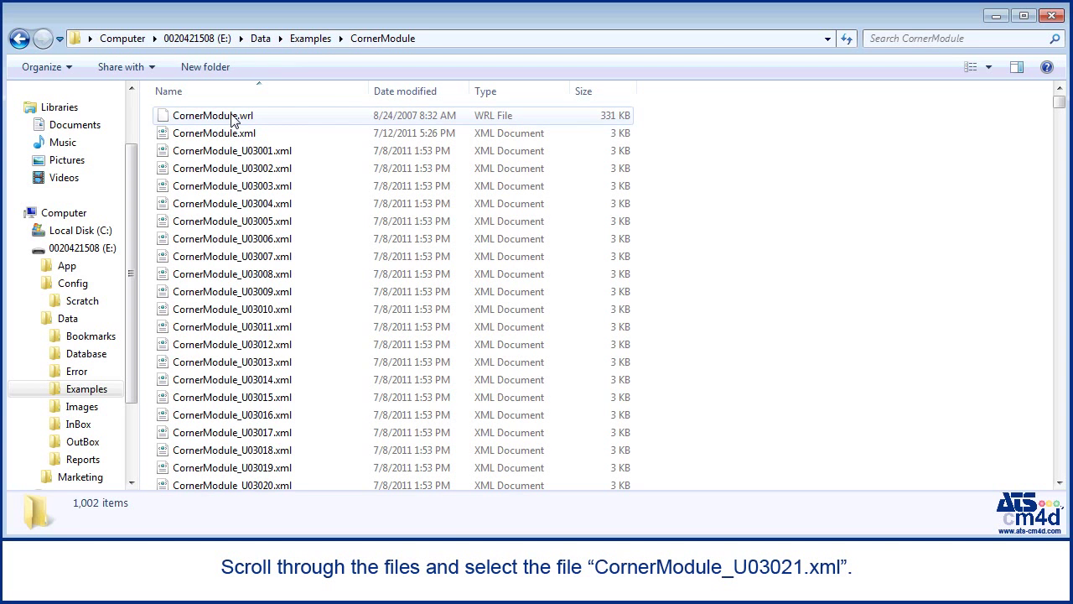
scroll(275, 307, down, 6)
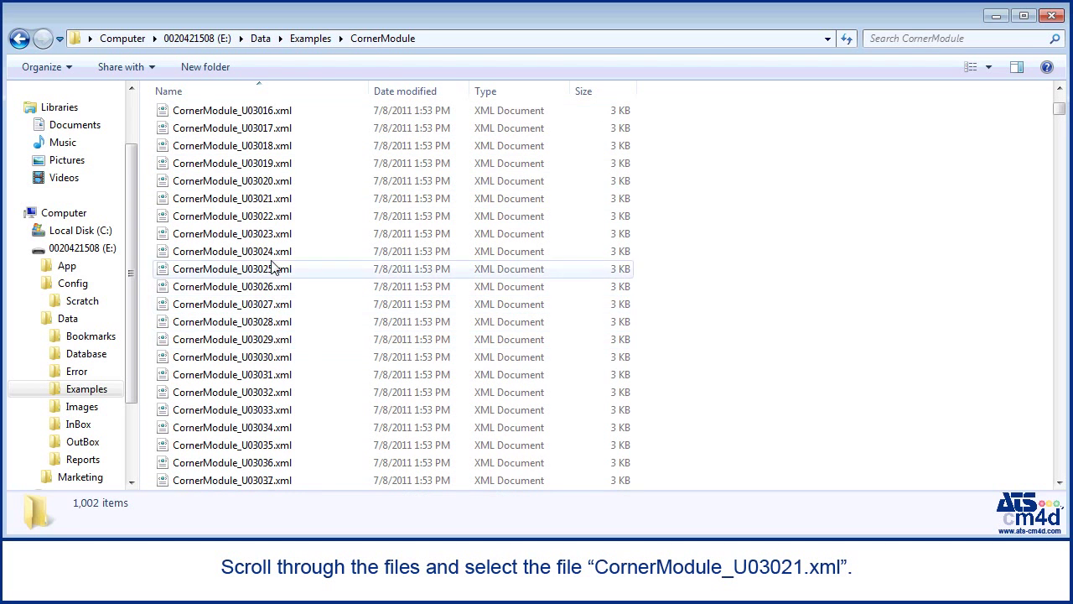
click(277, 200)
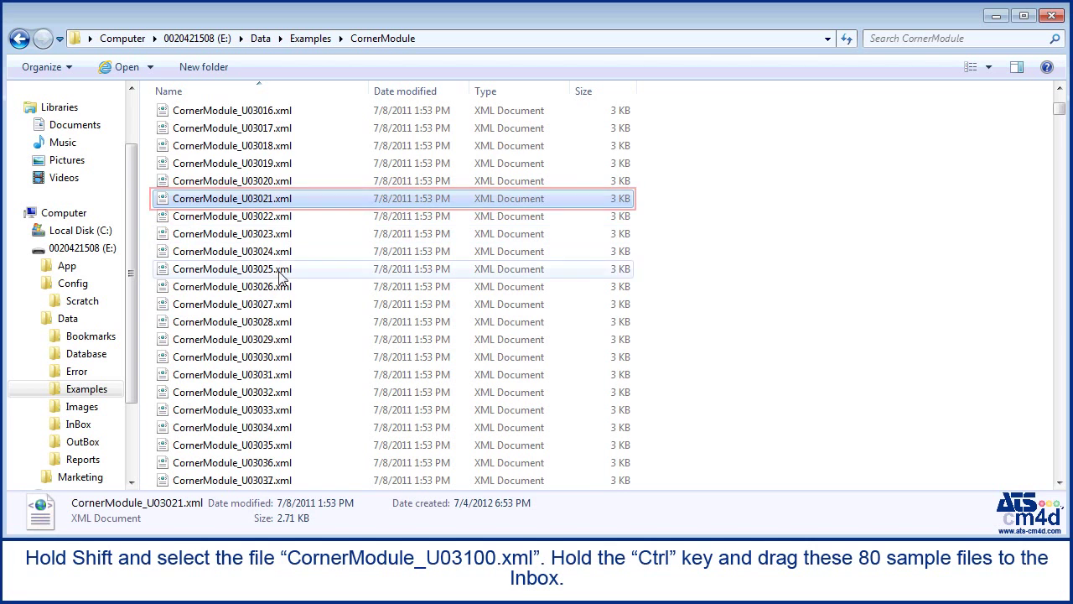
scroll(279, 270, down, 13)
scroll(254, 333, down, 11)
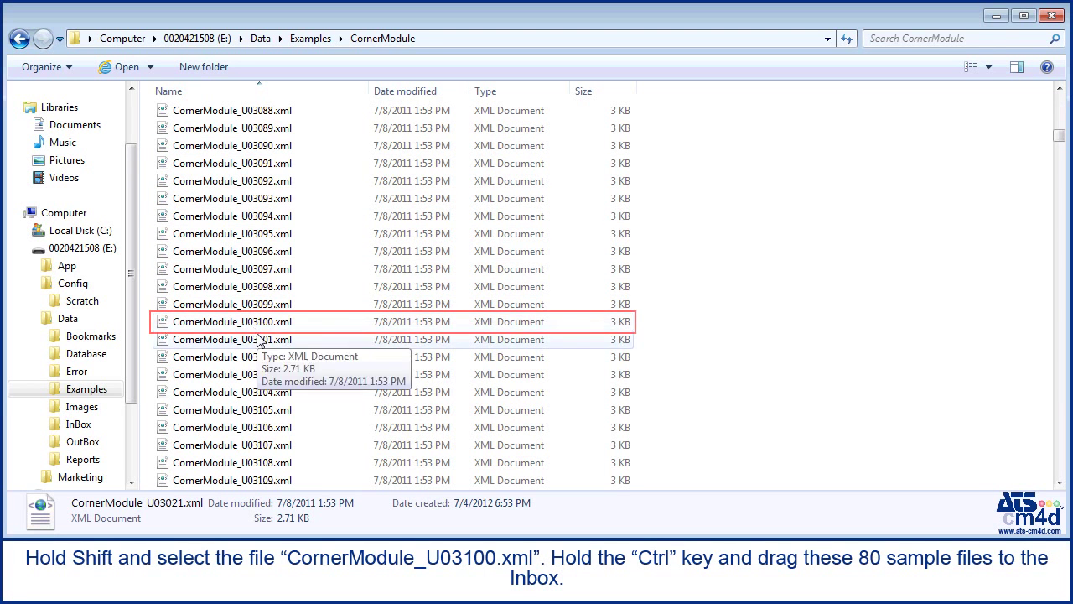
shift+click(262, 322)
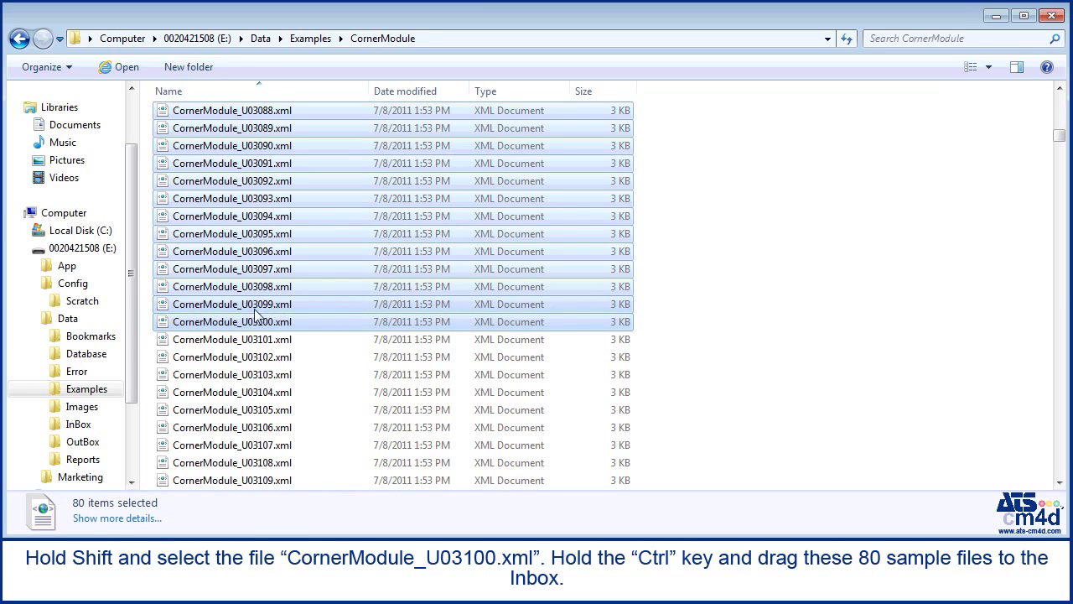
drag(246, 300, 94, 426)
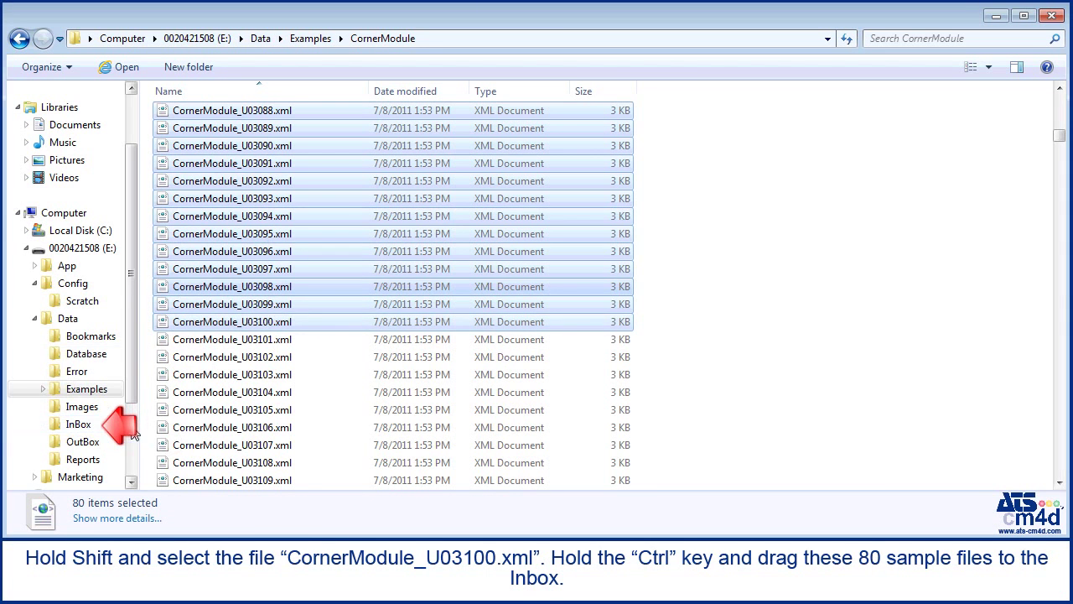